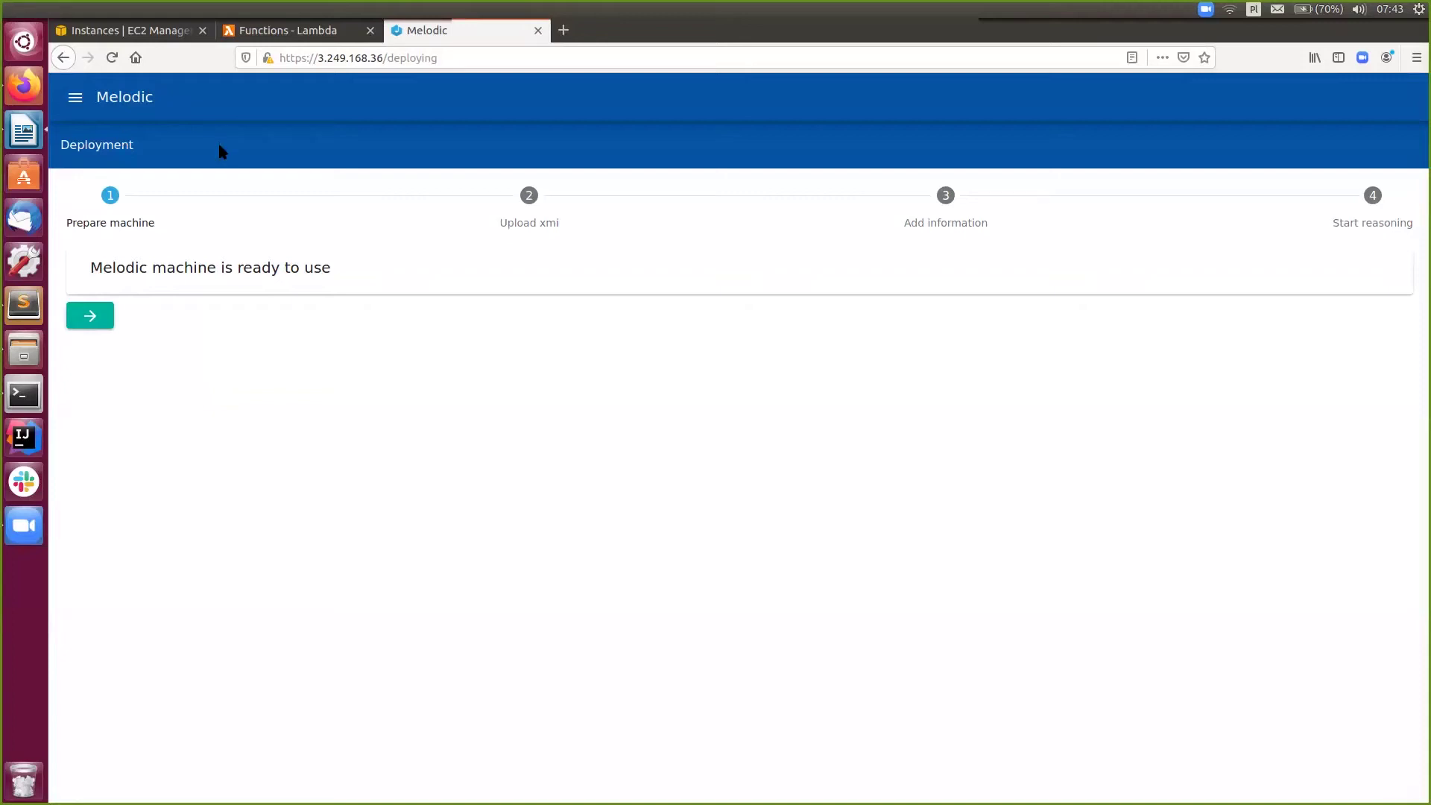
# Once Melodic reports the machine is ready to use, open the sidebar of app sections
pyautogui.click(76, 98)
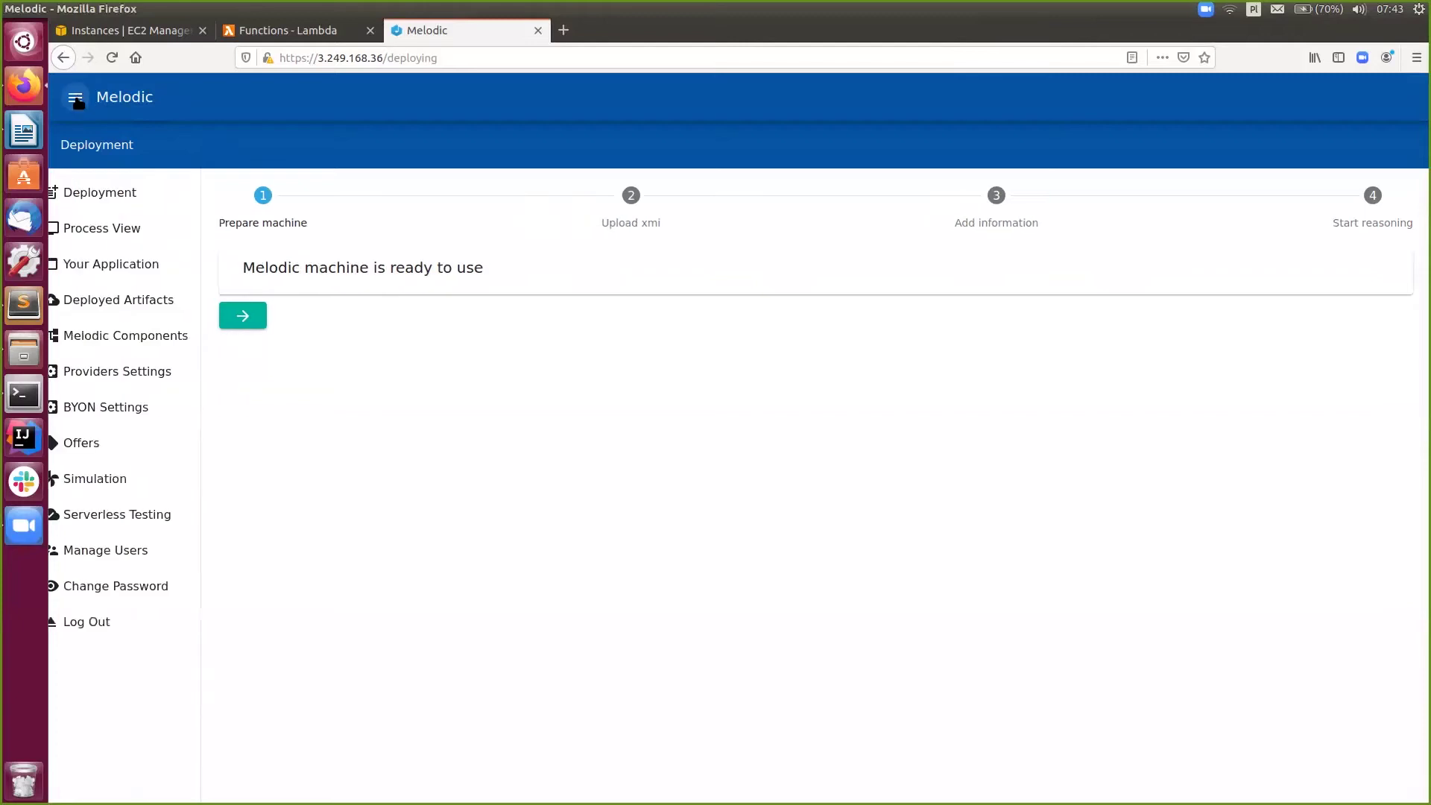
# Inspect the aws-ec2 definition's credentials and properties in Providers Settings, closing without changes
pyautogui.click(135, 371)
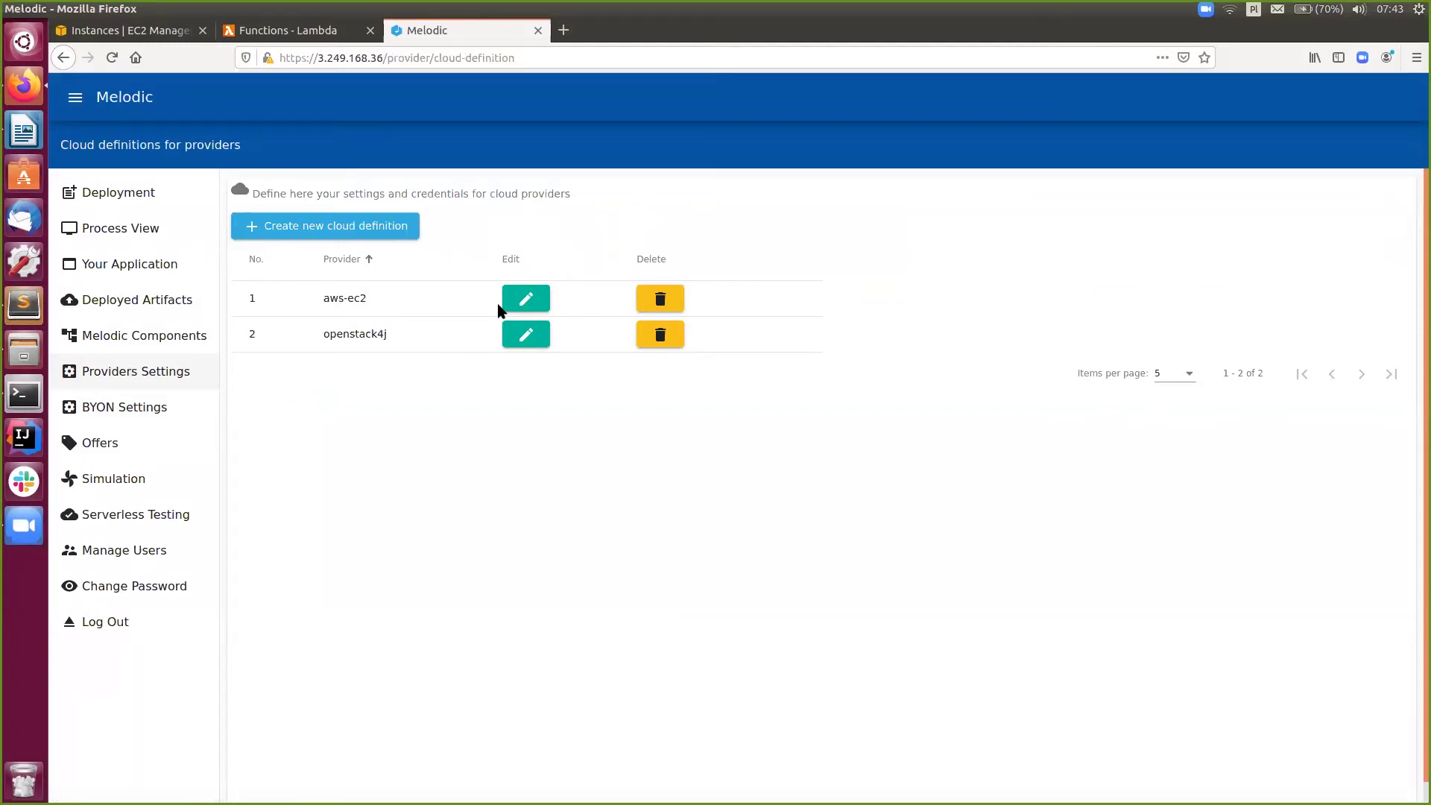
pyautogui.click(524, 301)
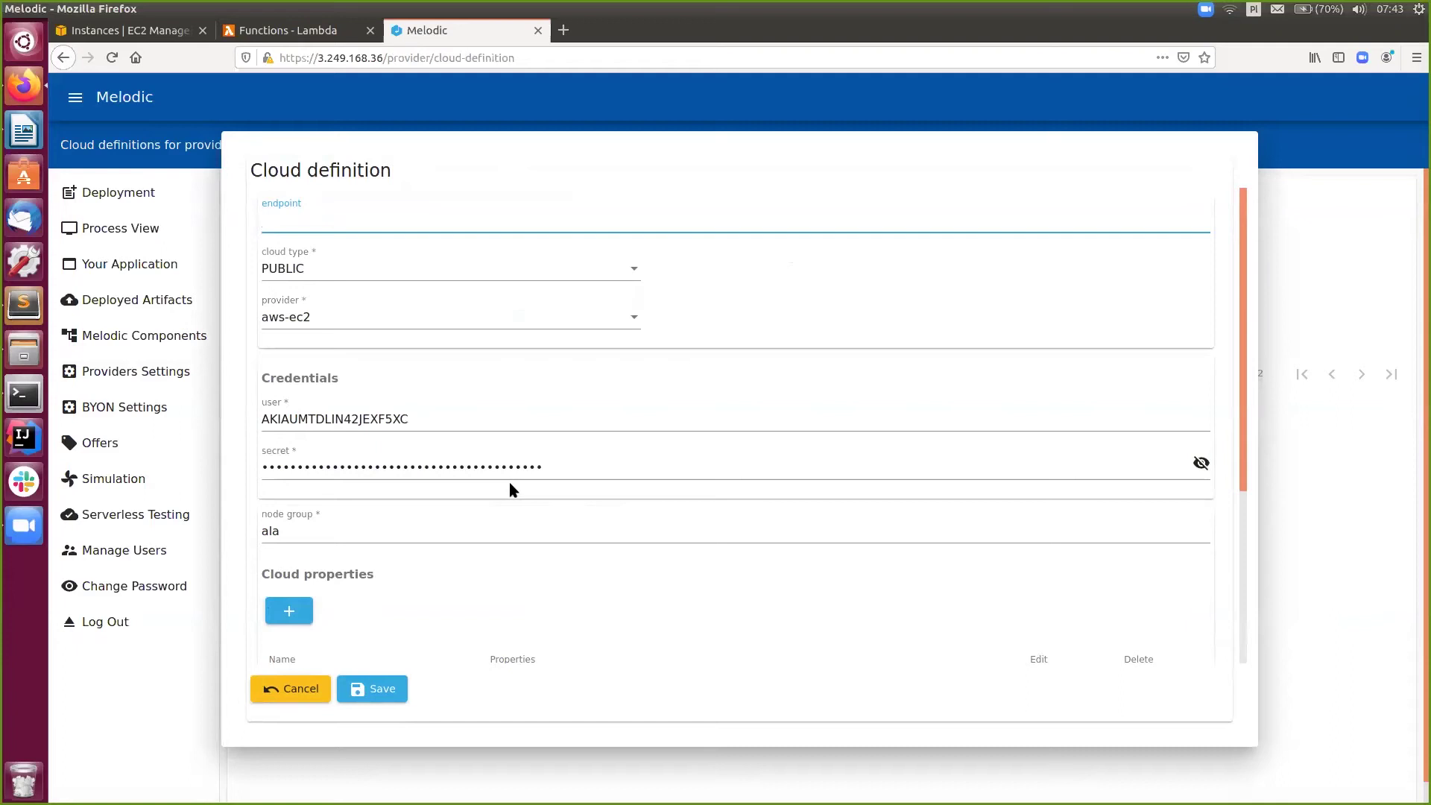
pyautogui.scroll(-3, 669, 501)
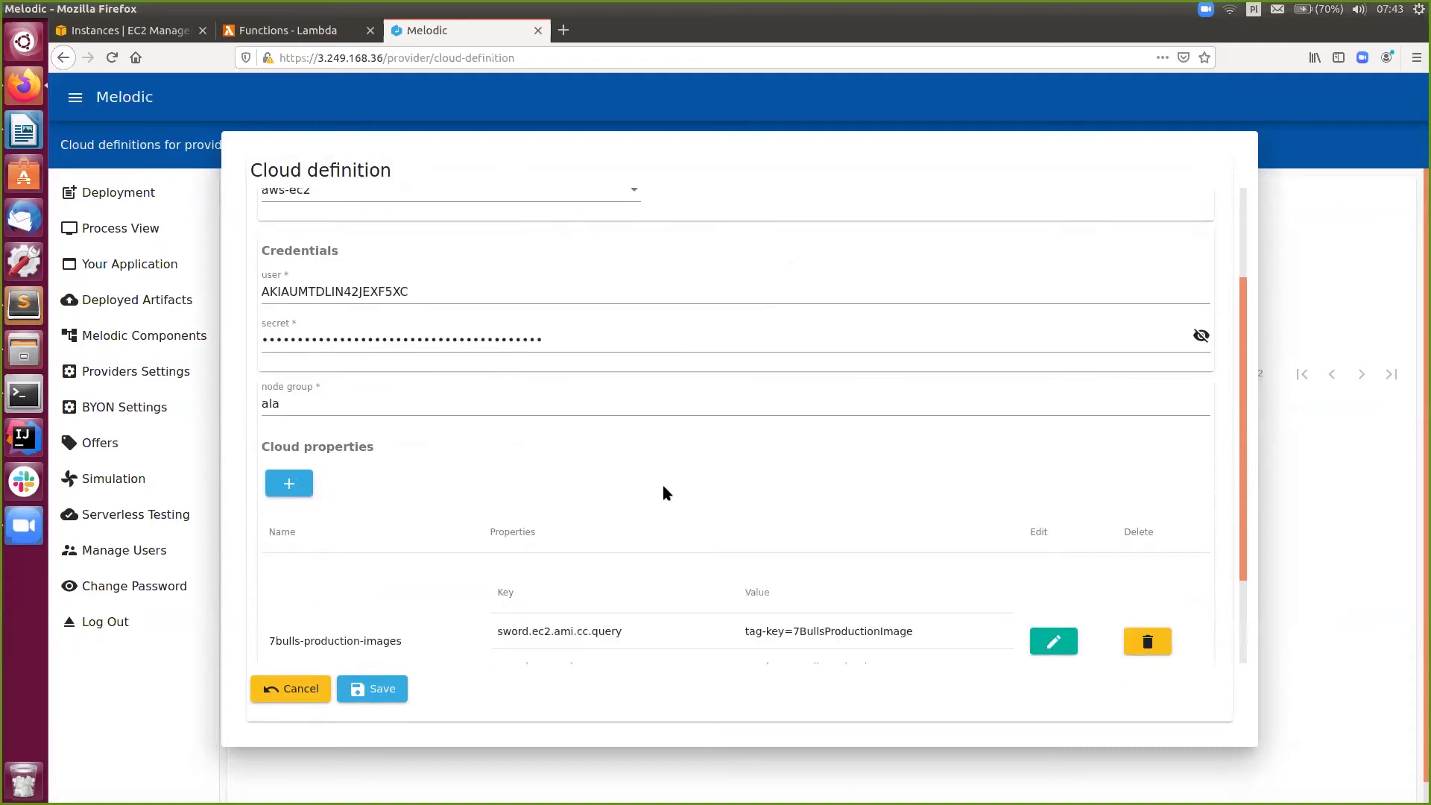
pyautogui.scroll(-3, 666, 492)
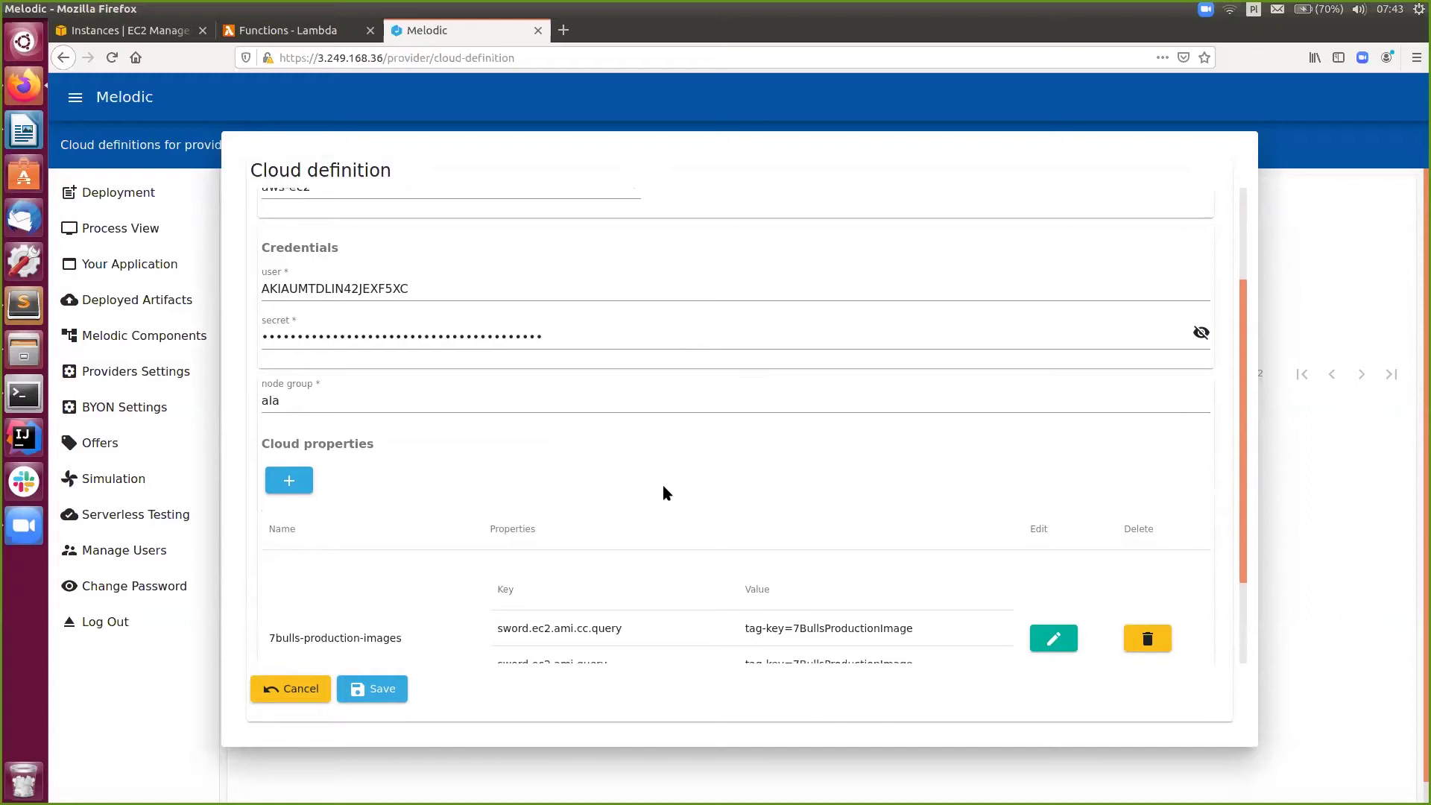
pyautogui.click(280, 690)
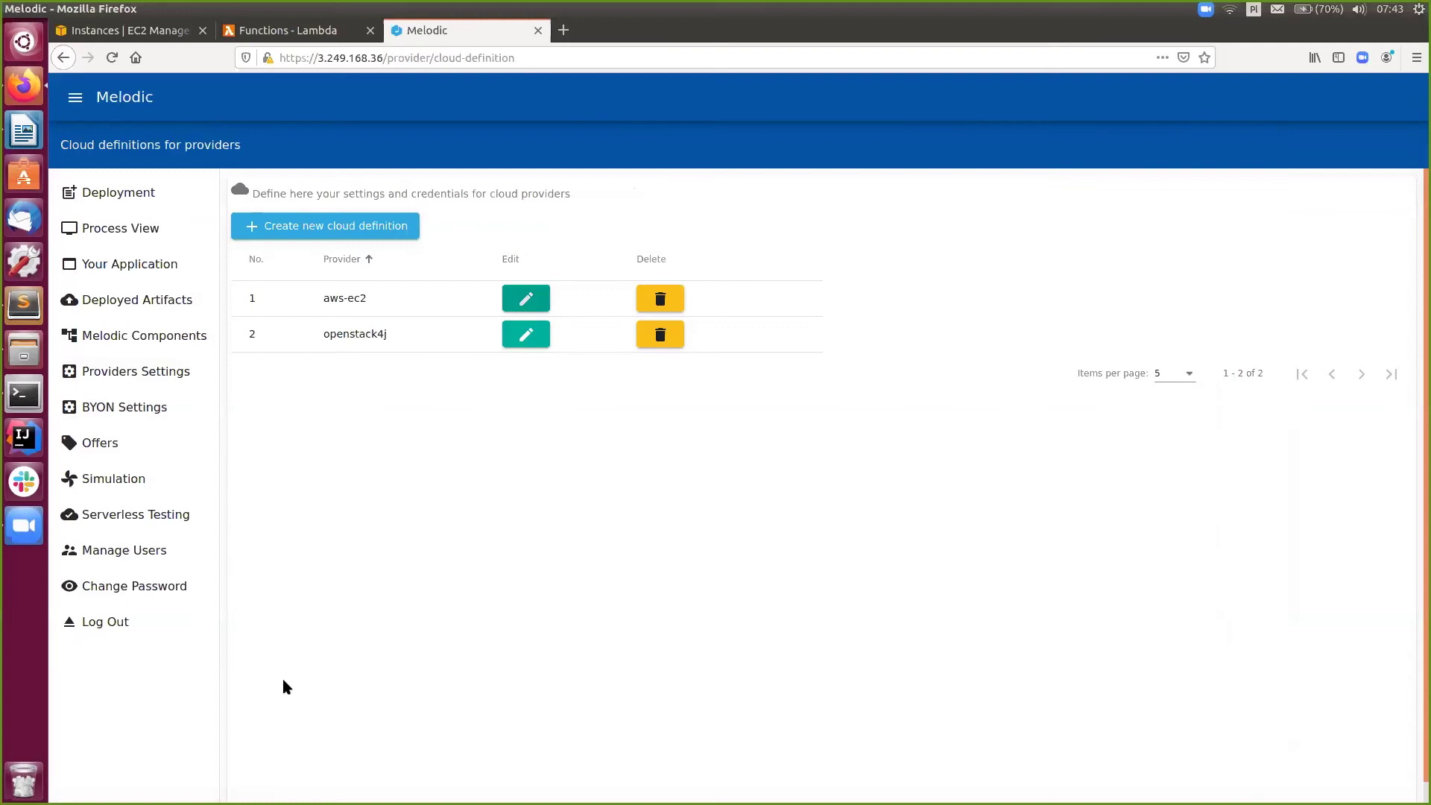
# Upload FaceRecognition.xmi at the model upload step of the deployment wizard
pyautogui.click(114, 196)
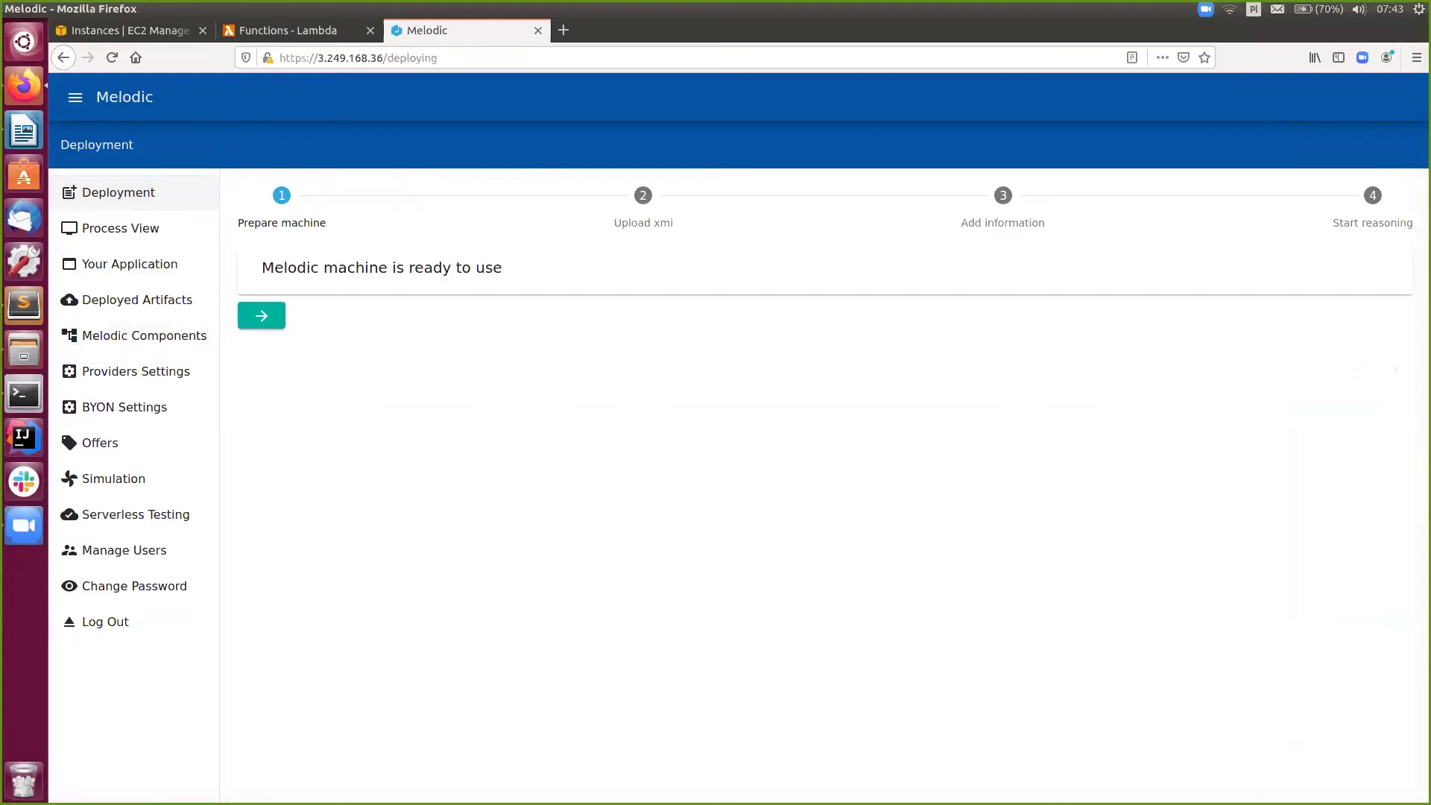
pyautogui.click(255, 313)
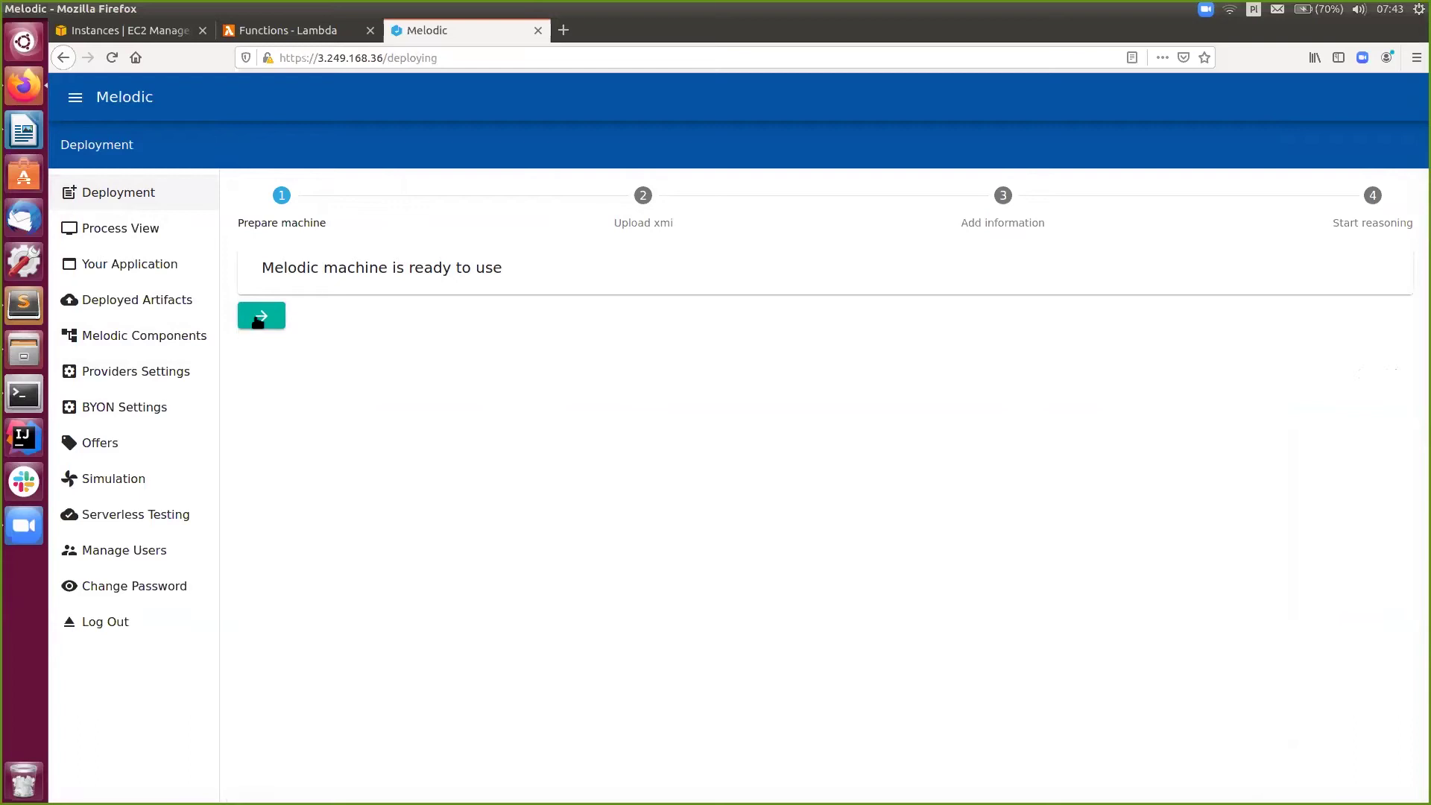
pyautogui.click(75, 97)
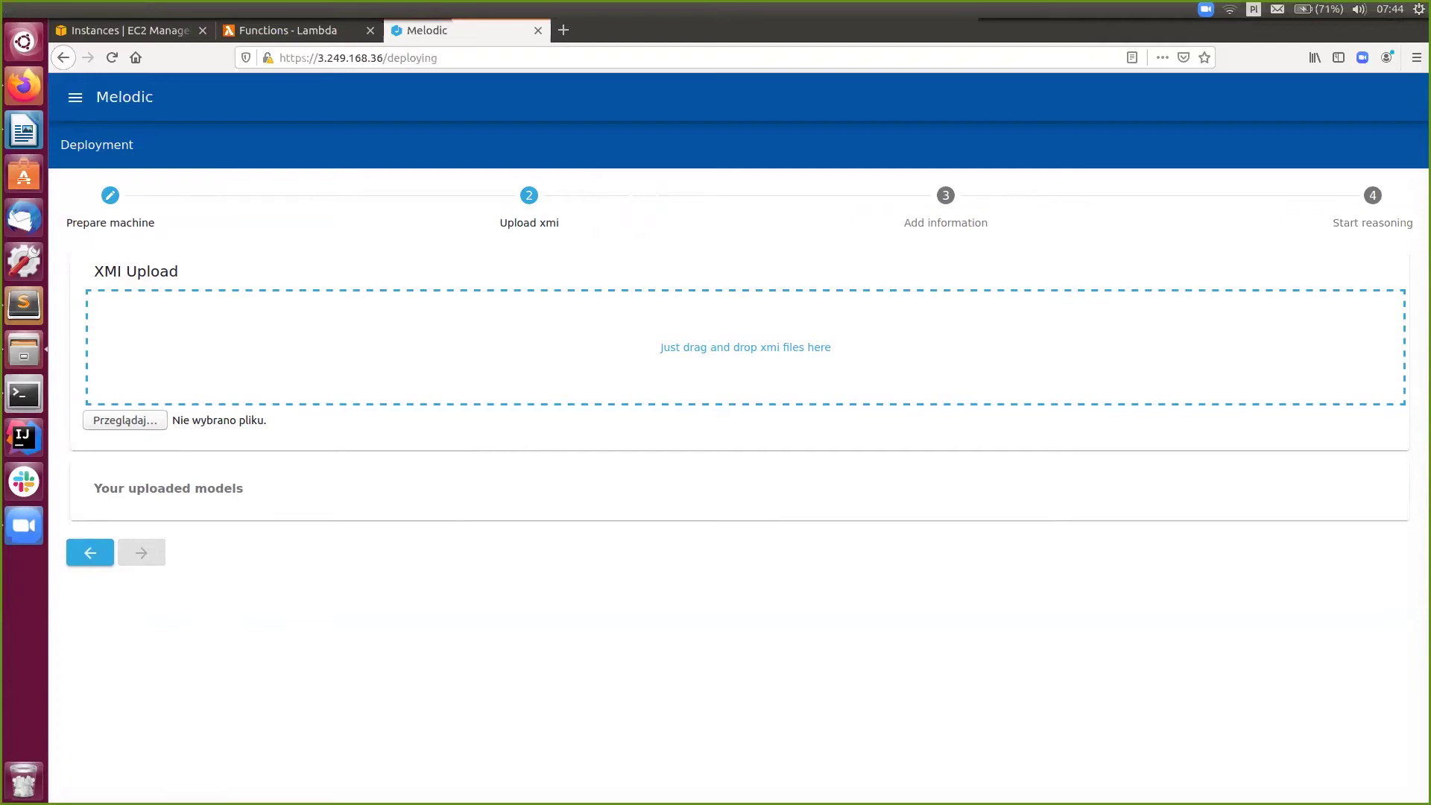
pyautogui.moveTo(25, 518); pyautogui.dragTo(572, 344)
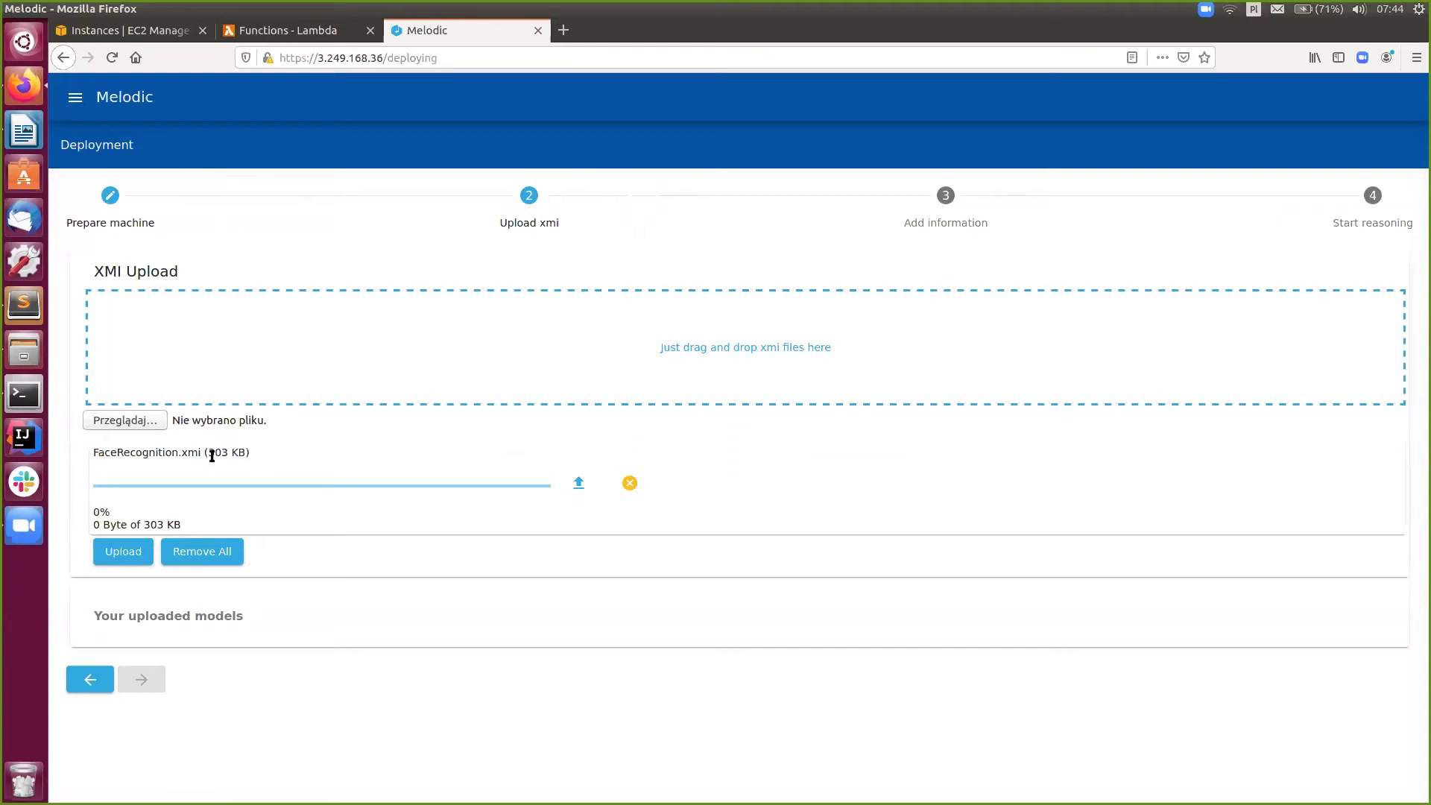
pyautogui.click(142, 553)
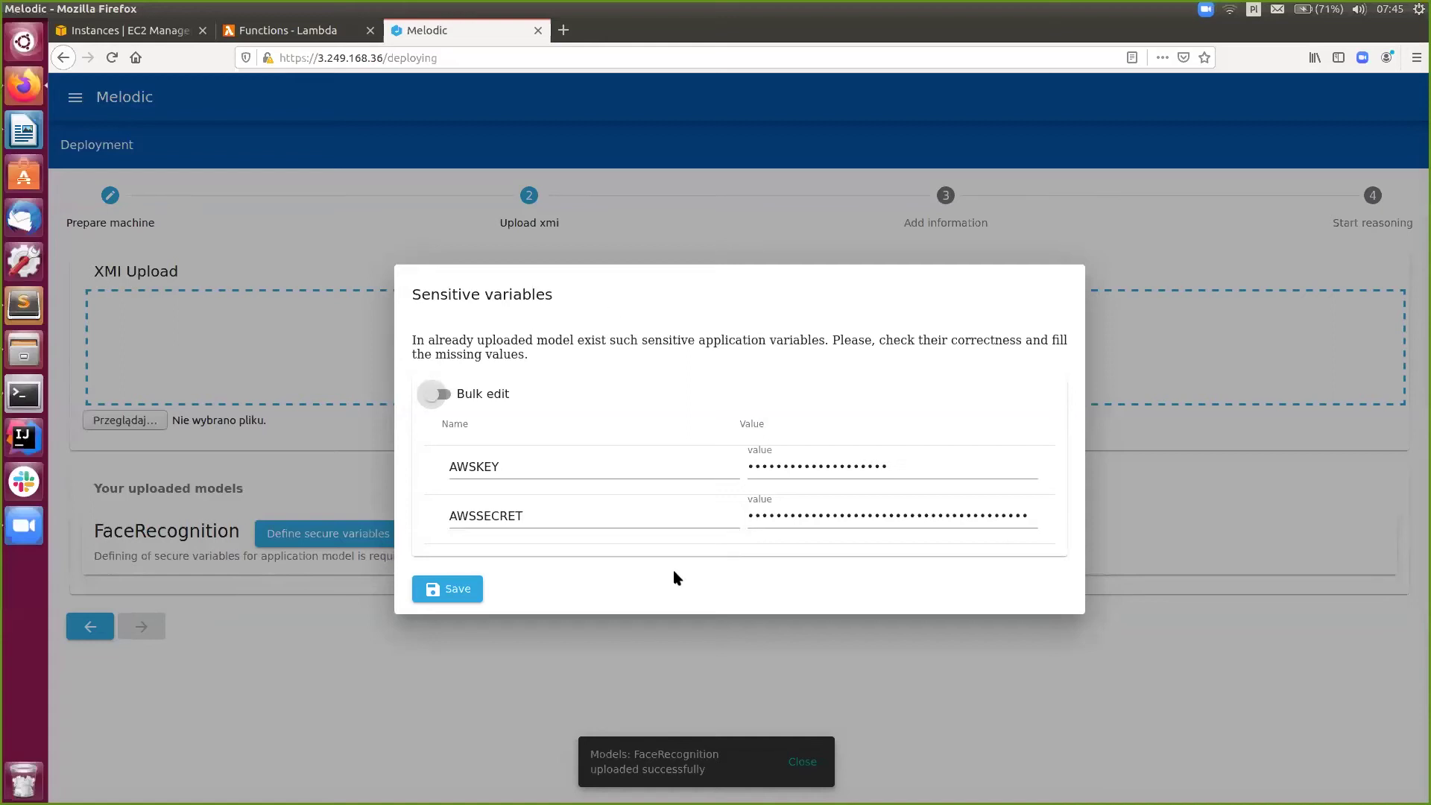
# Save the AWSKEY and AWSSECRET sensitive variables and dismiss the confirmation
pyautogui.click(449, 594)
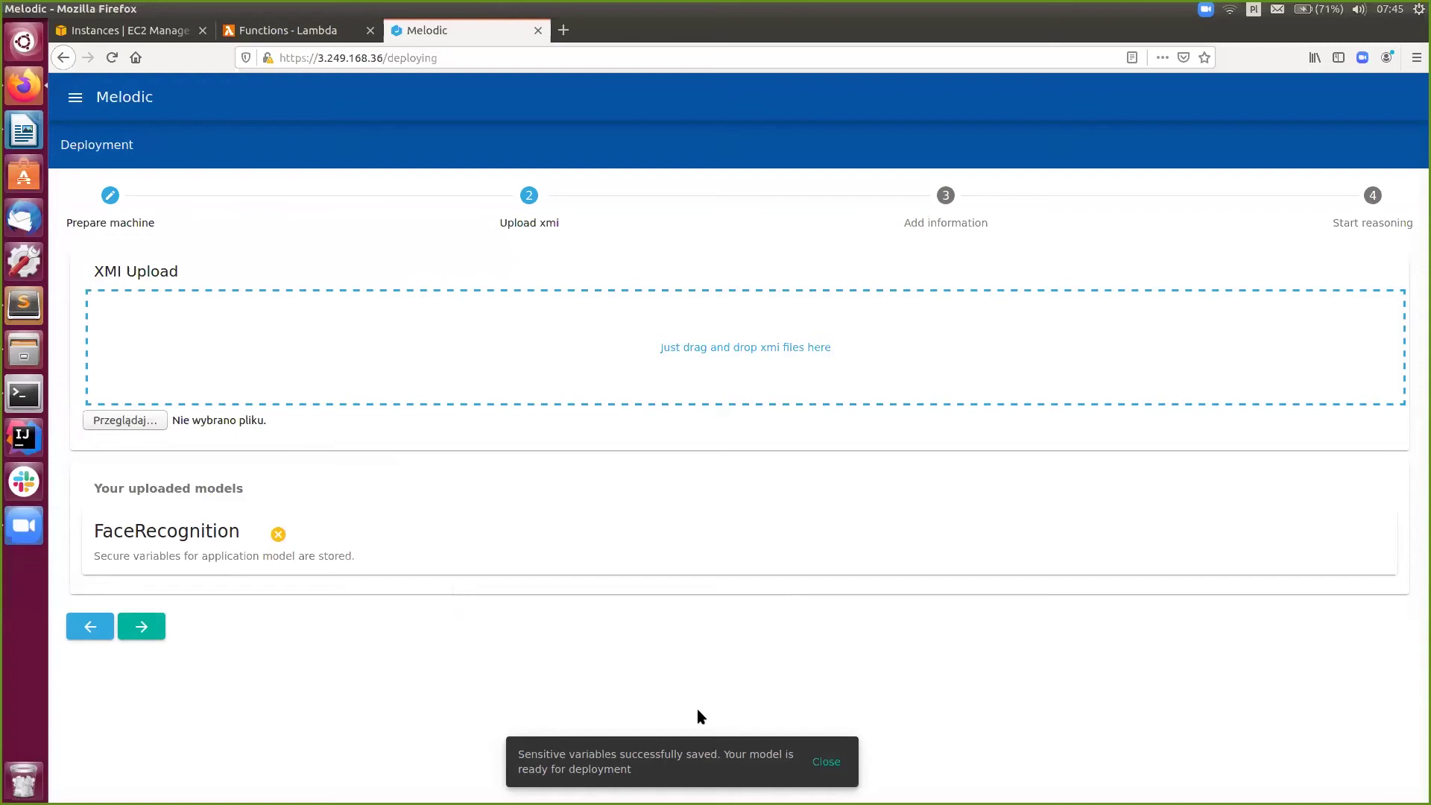
pyautogui.click(826, 762)
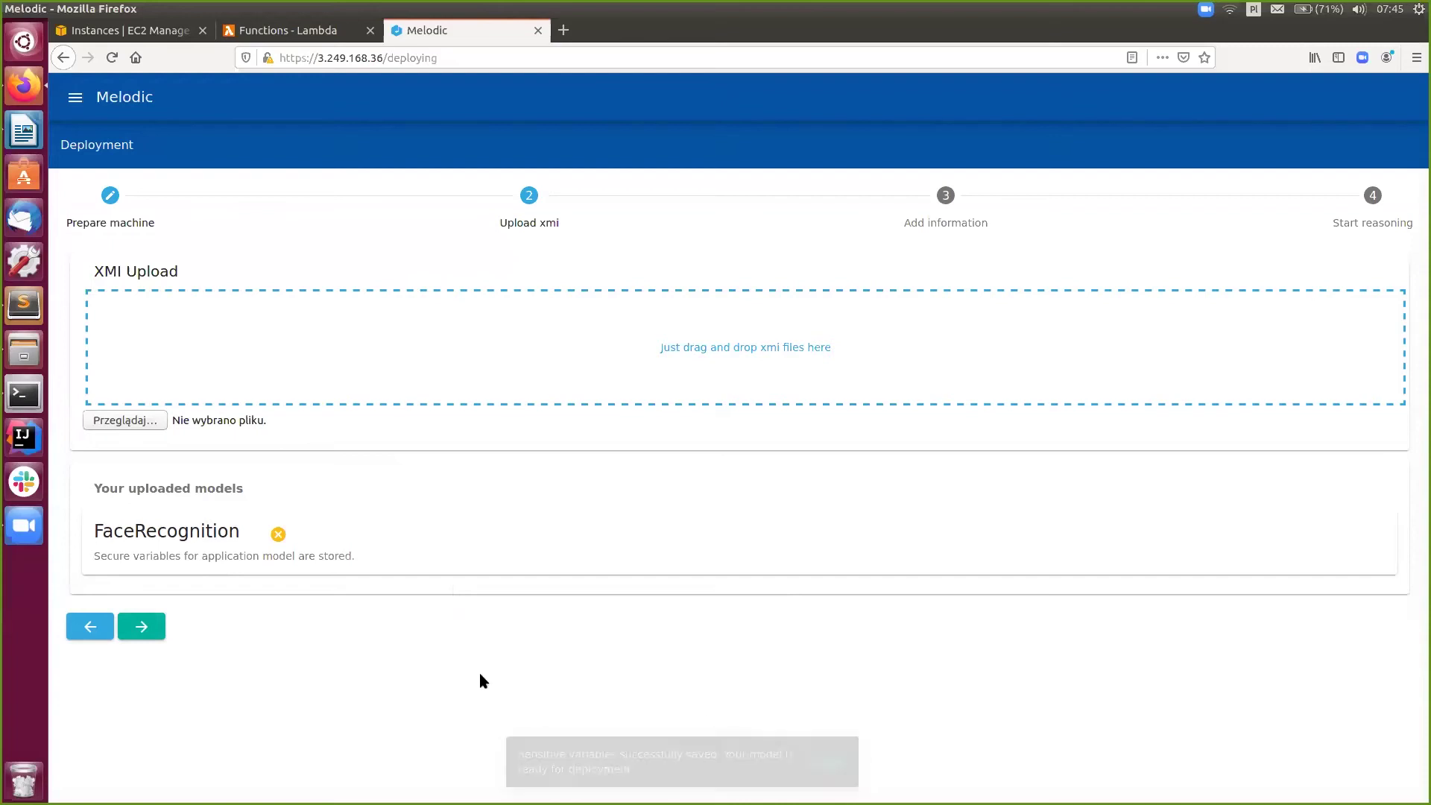
# Enable aws-ec2 with its 7bulls-production-images properties and advance to the Start reasoning step
pyautogui.click(136, 624)
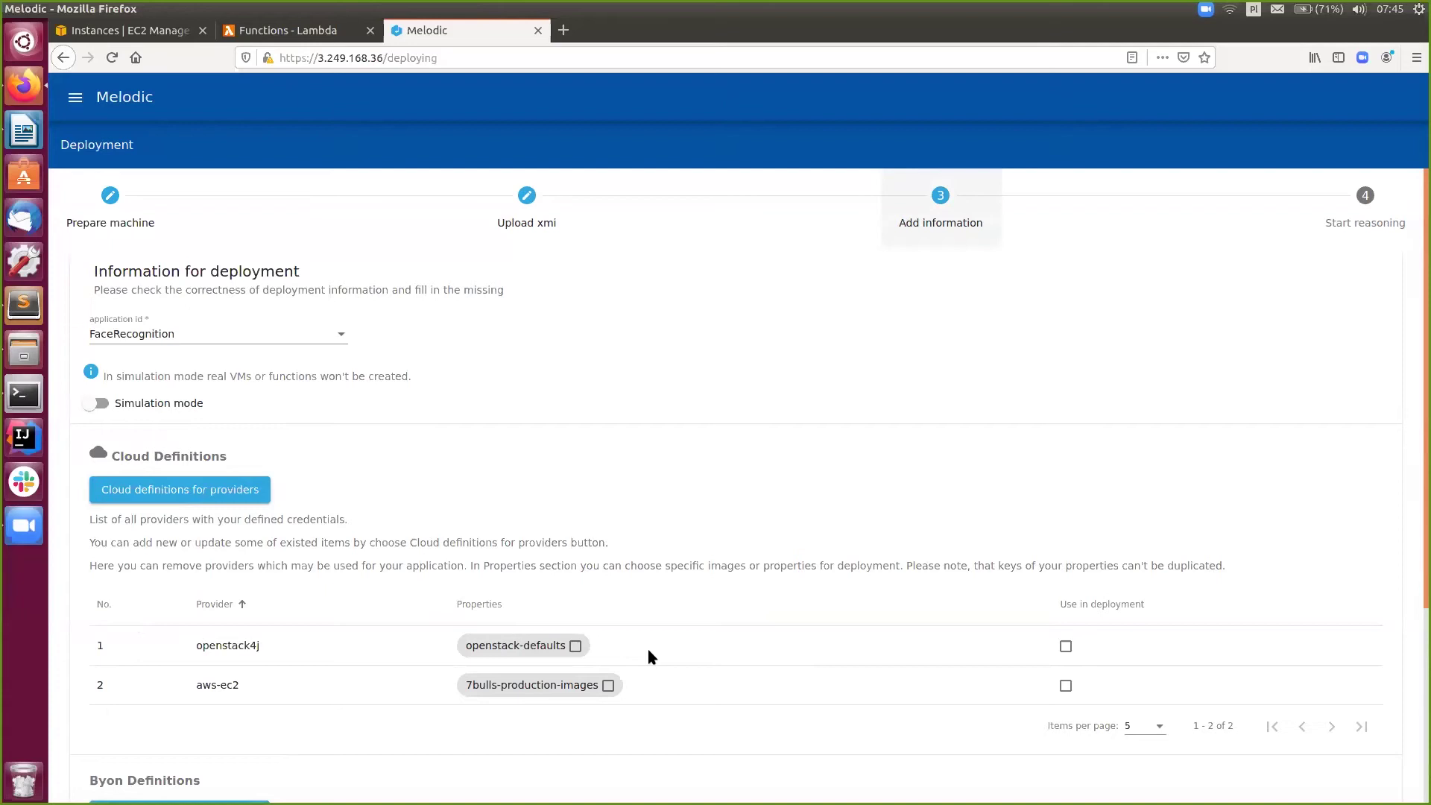
pyautogui.click(609, 685)
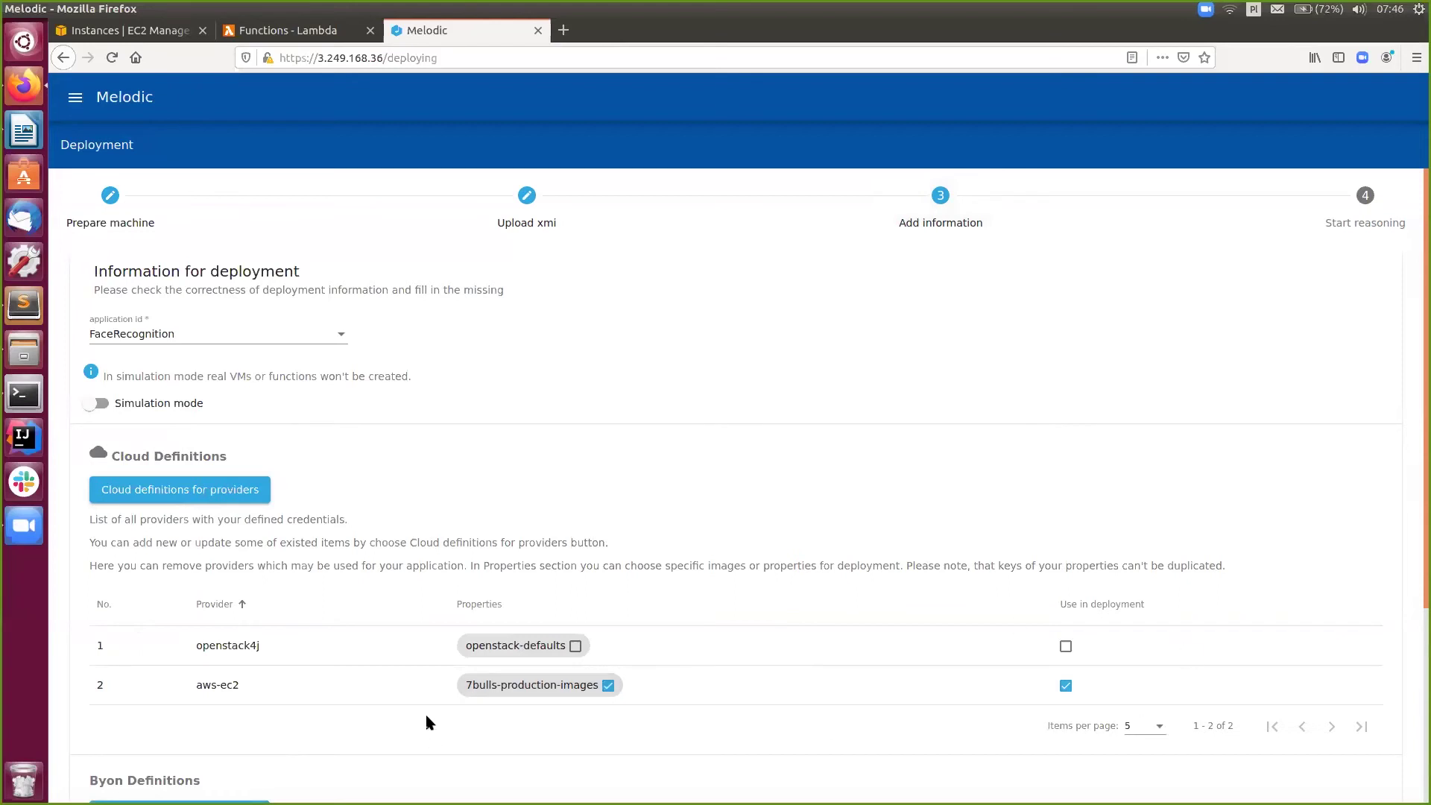
pyautogui.scroll(-3, 311, 656)
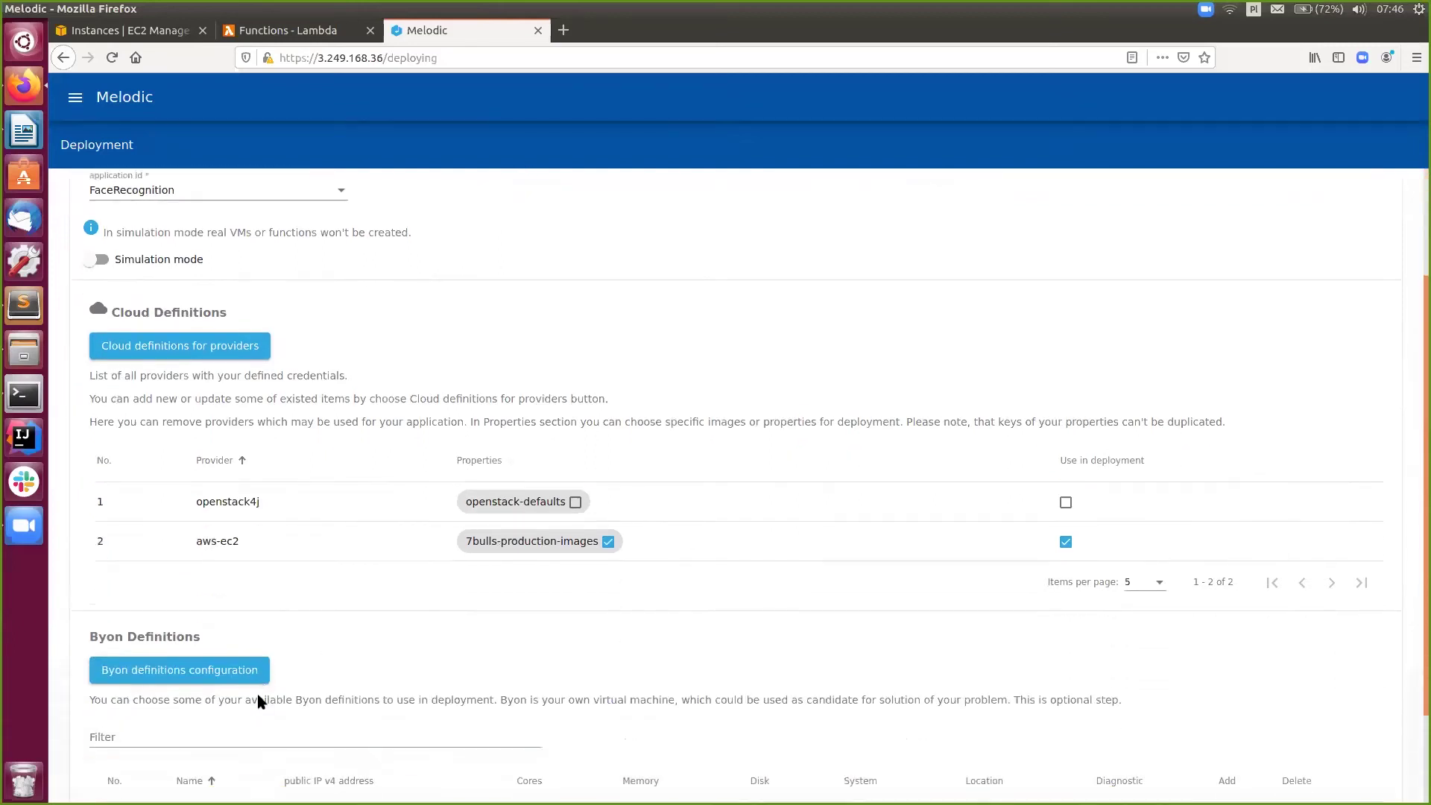
pyautogui.scroll(-3, 261, 701)
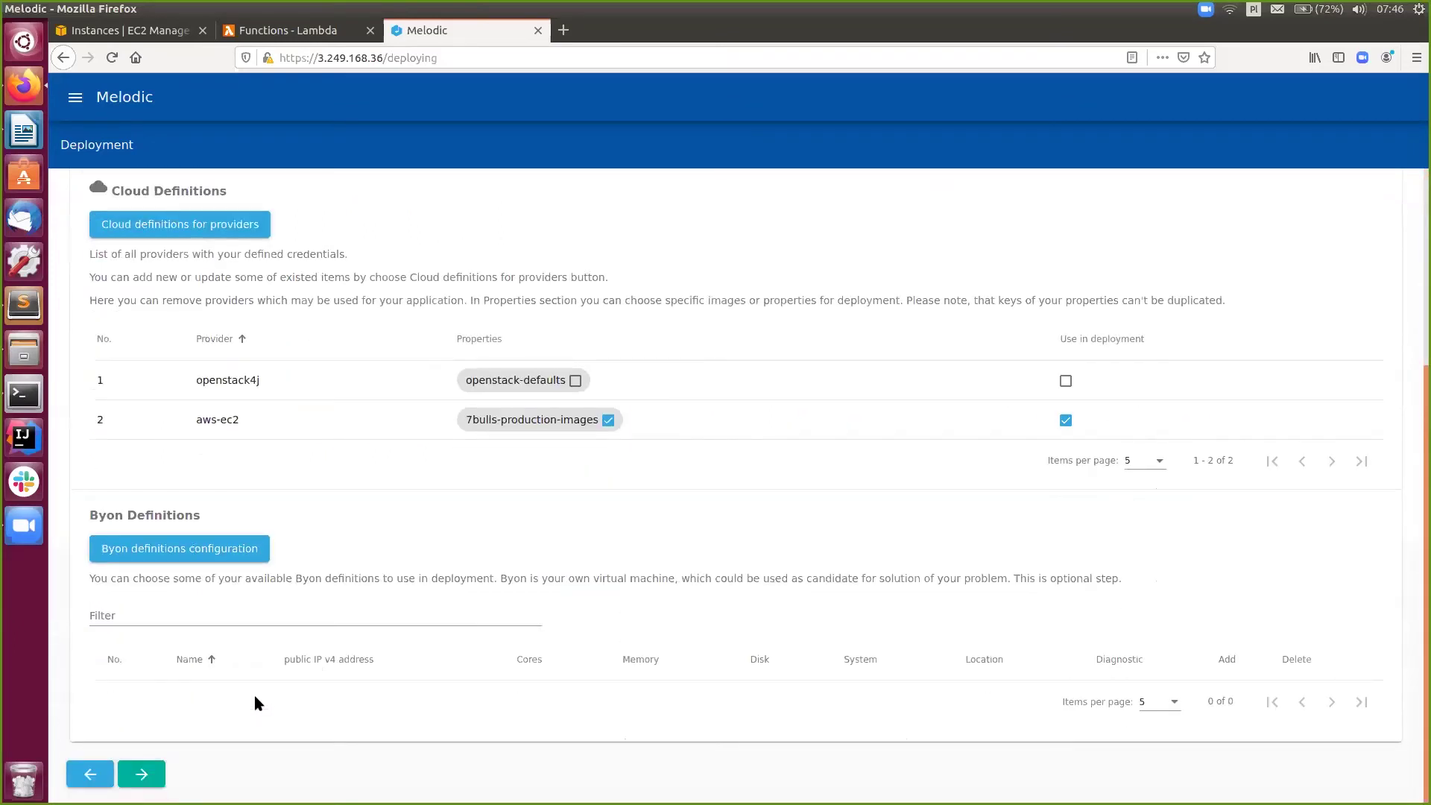
pyautogui.click(160, 772)
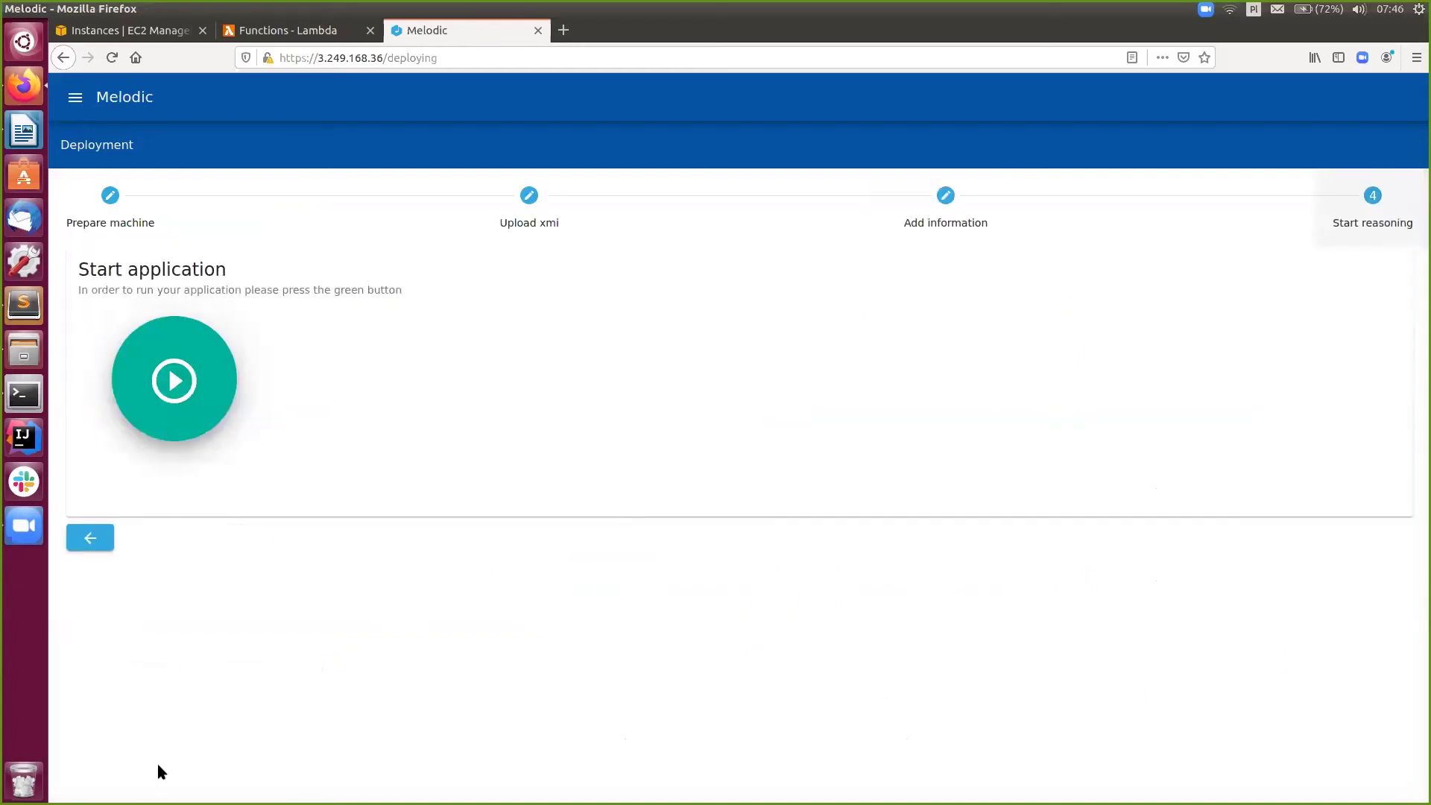
# Launch FaceRecognition with the green play button on the Start application page
pyautogui.click(188, 379)
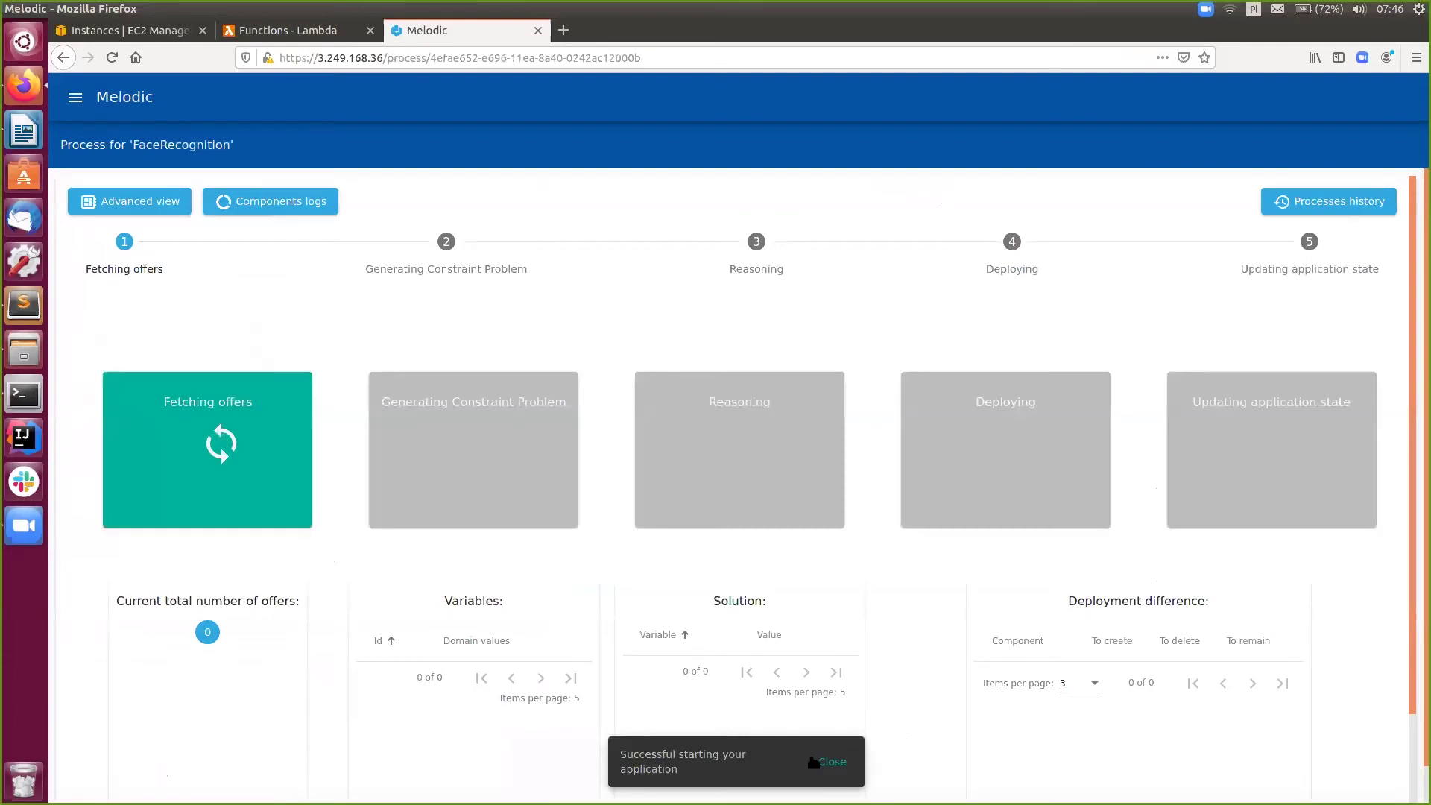
# Dismiss the application-started toast and let offer fetching climb to 174 offers
pyautogui.click(827, 762)
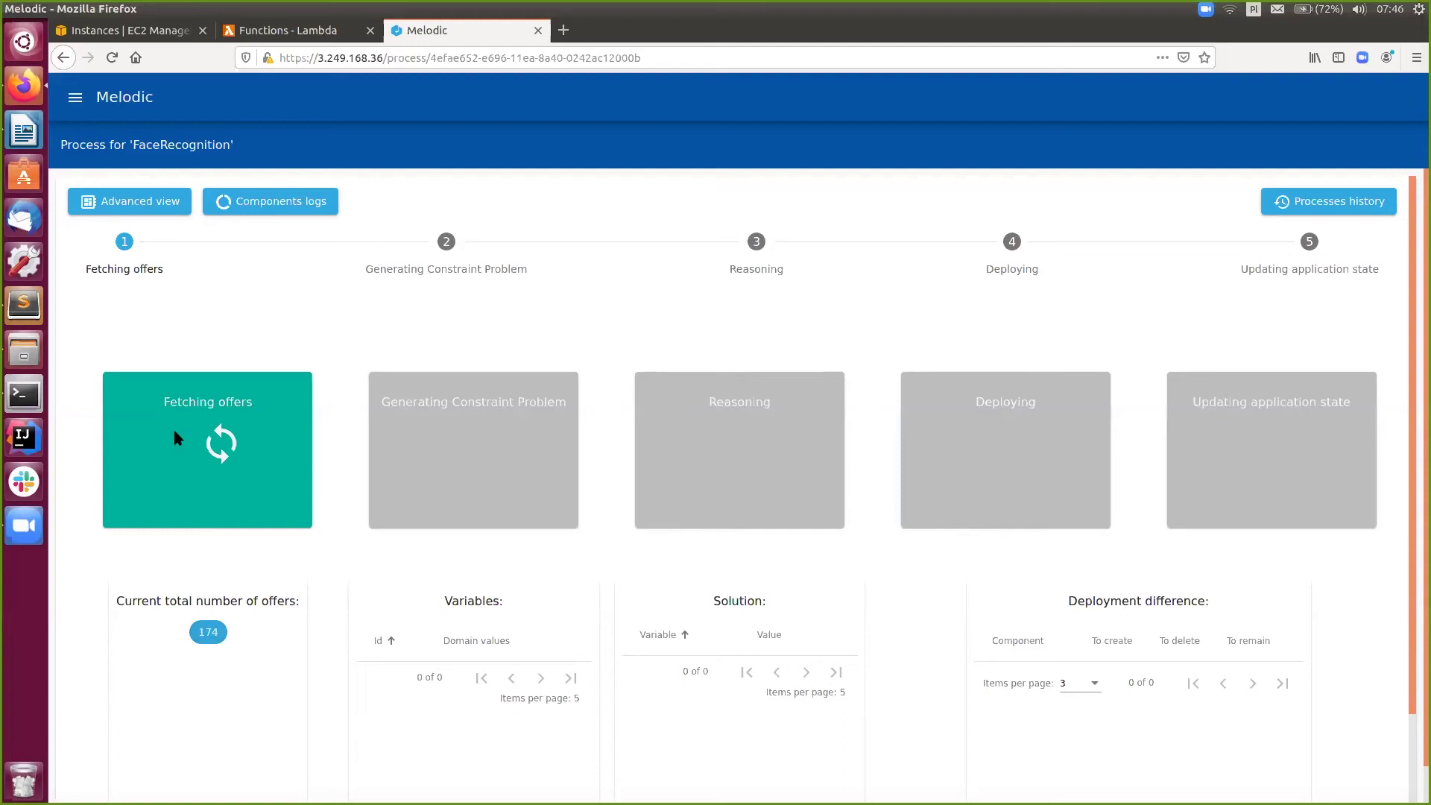
# Browse the Hardware, Locations and Images offer tabs, reloading once, then go back to Process View
pyautogui.click(236, 423)
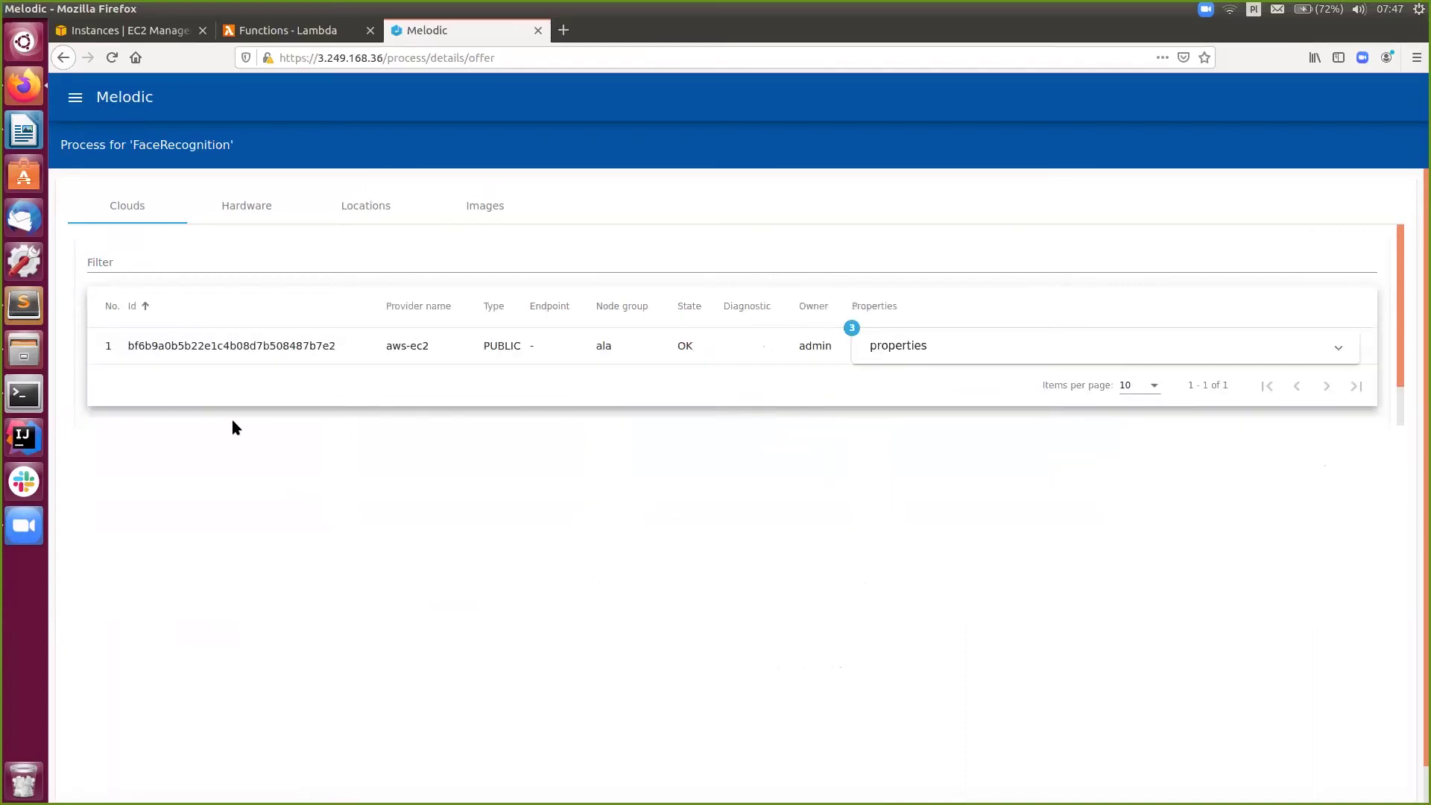
pyautogui.click(258, 216)
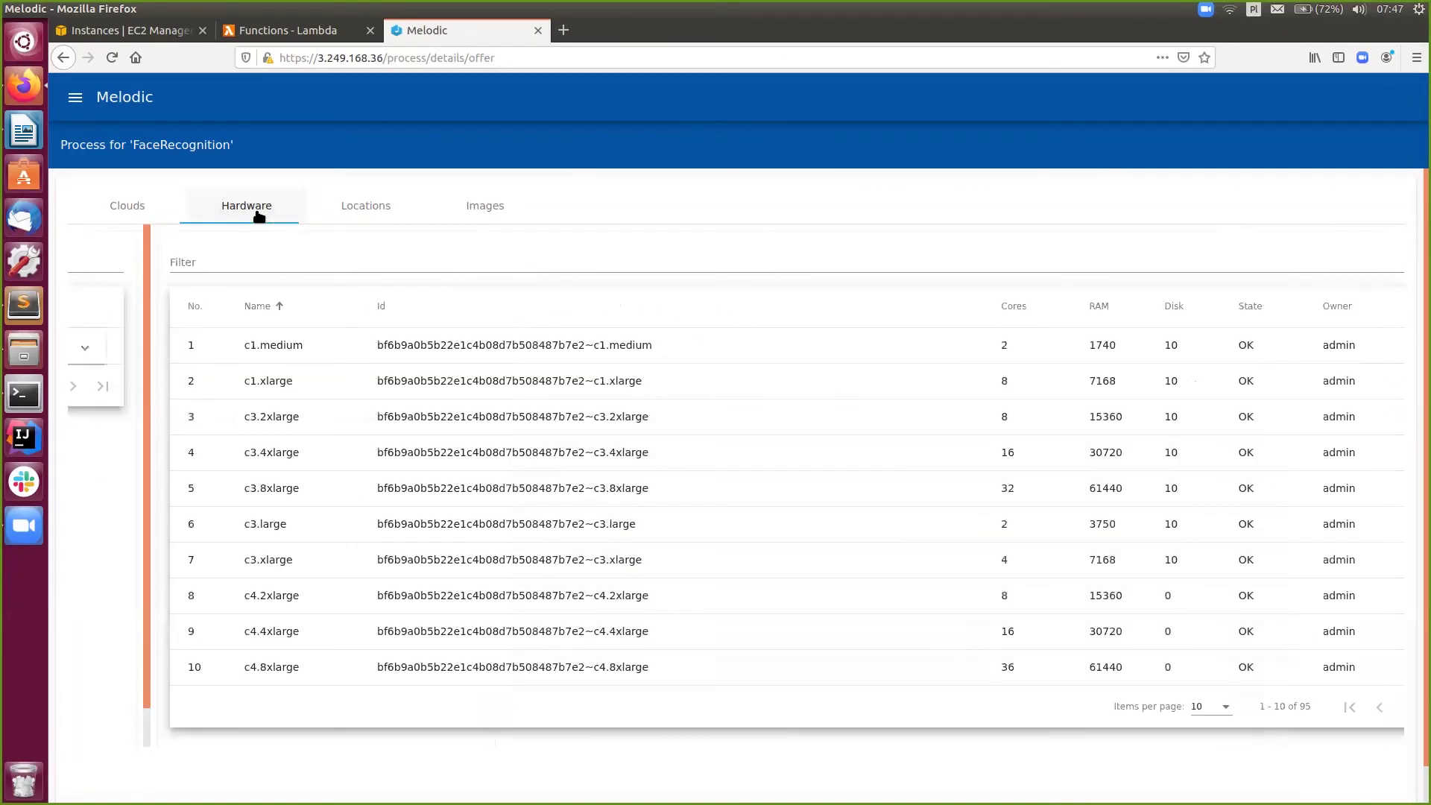
pyautogui.click(362, 209)
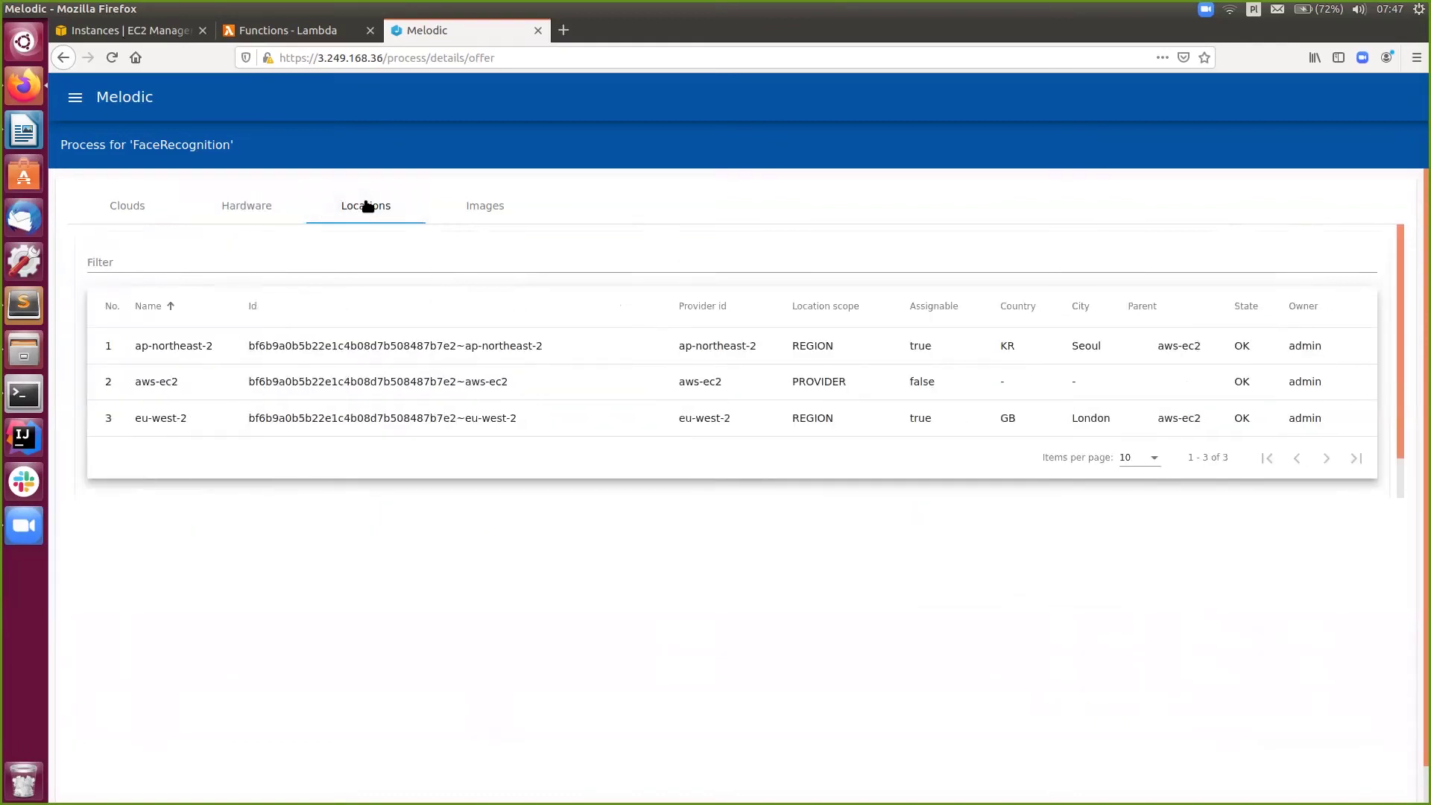
pyautogui.click(484, 208)
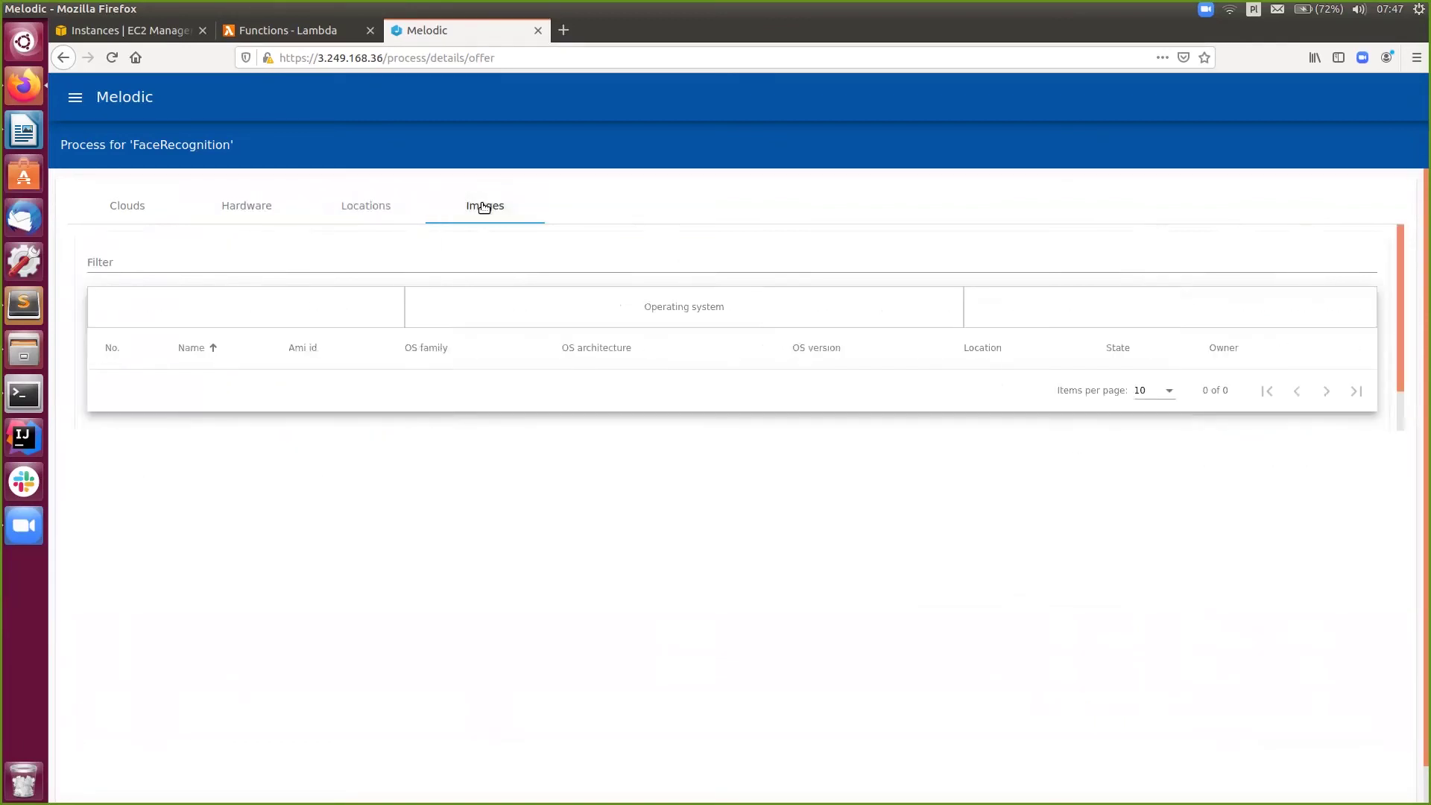
pyautogui.click(110, 58)
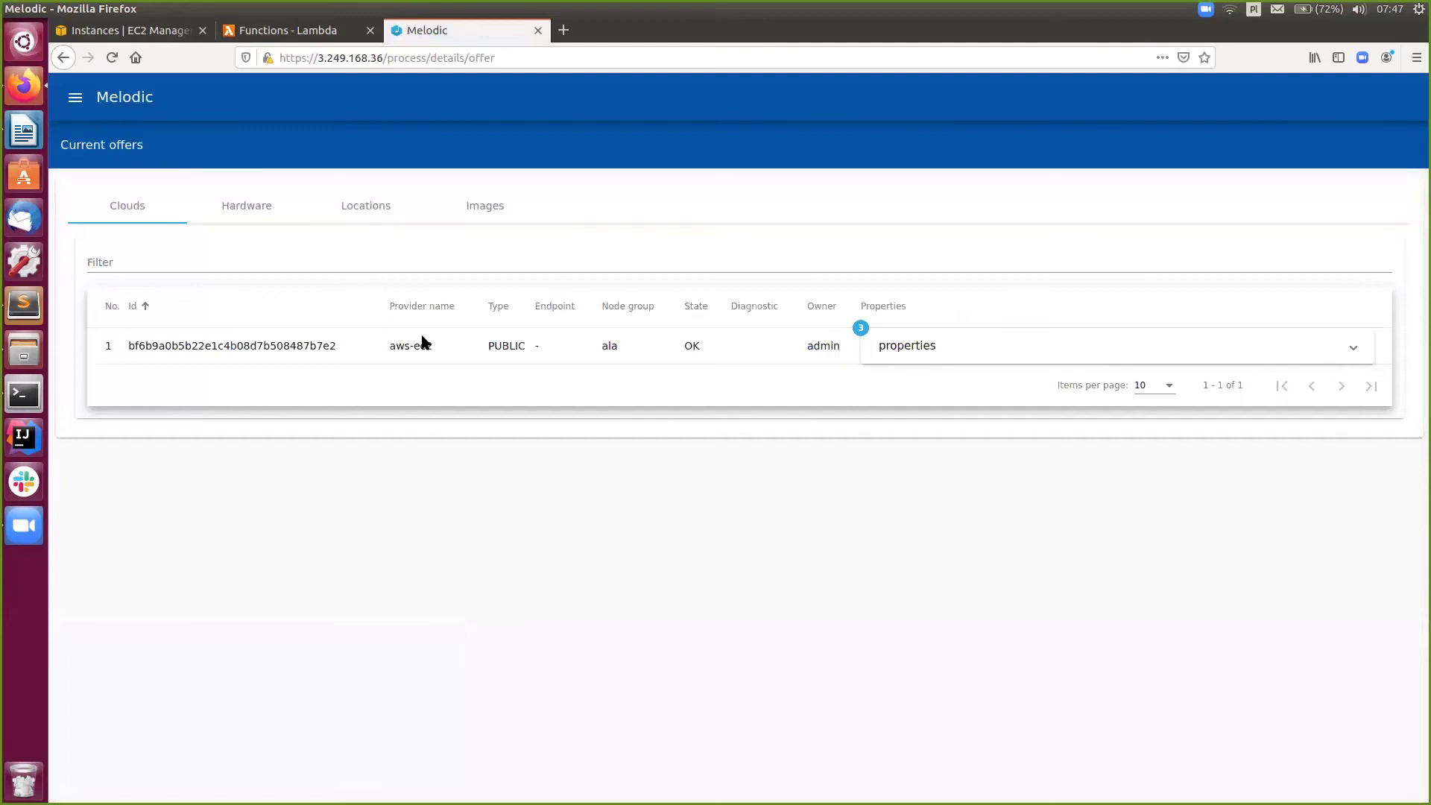
pyautogui.click(457, 203)
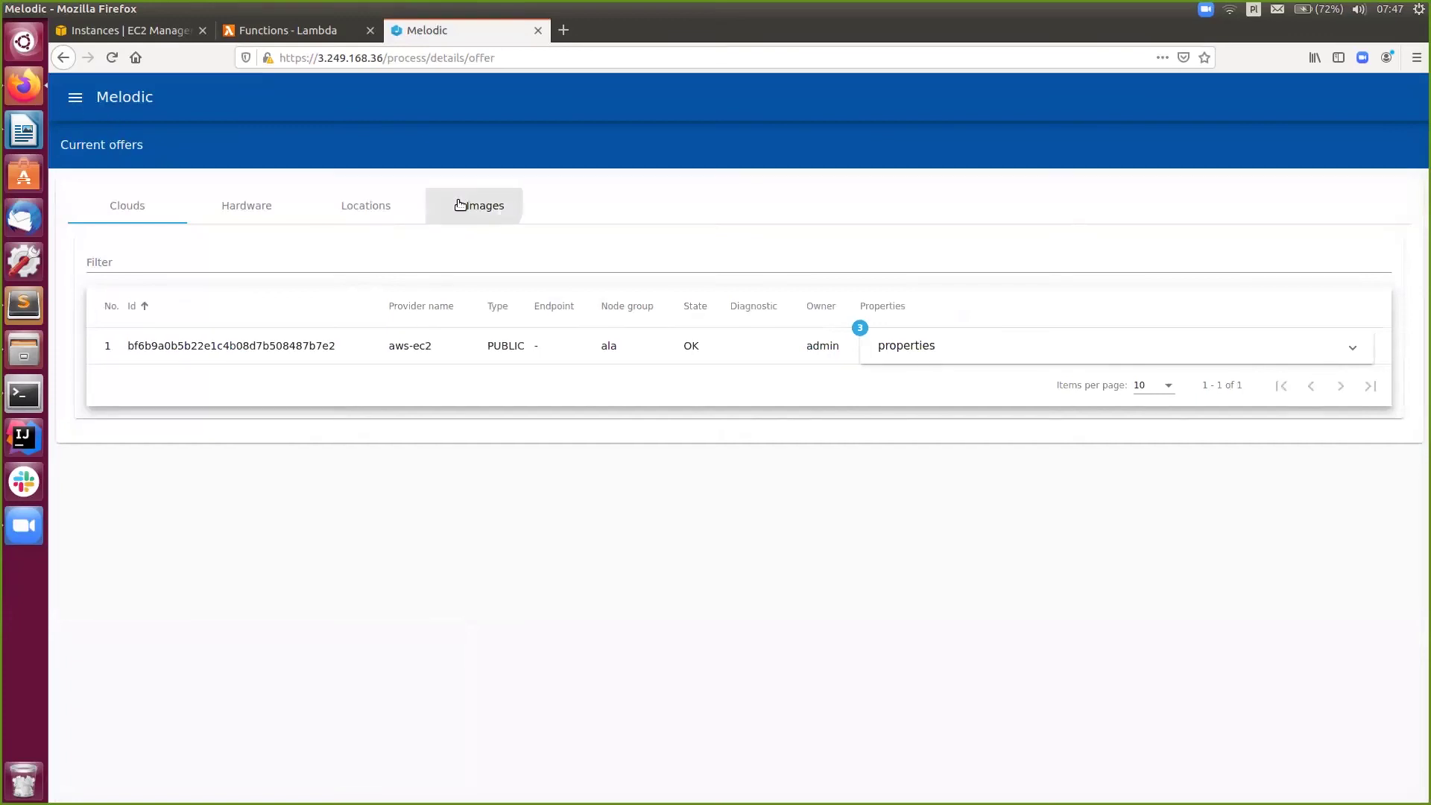
pyautogui.click(75, 97)
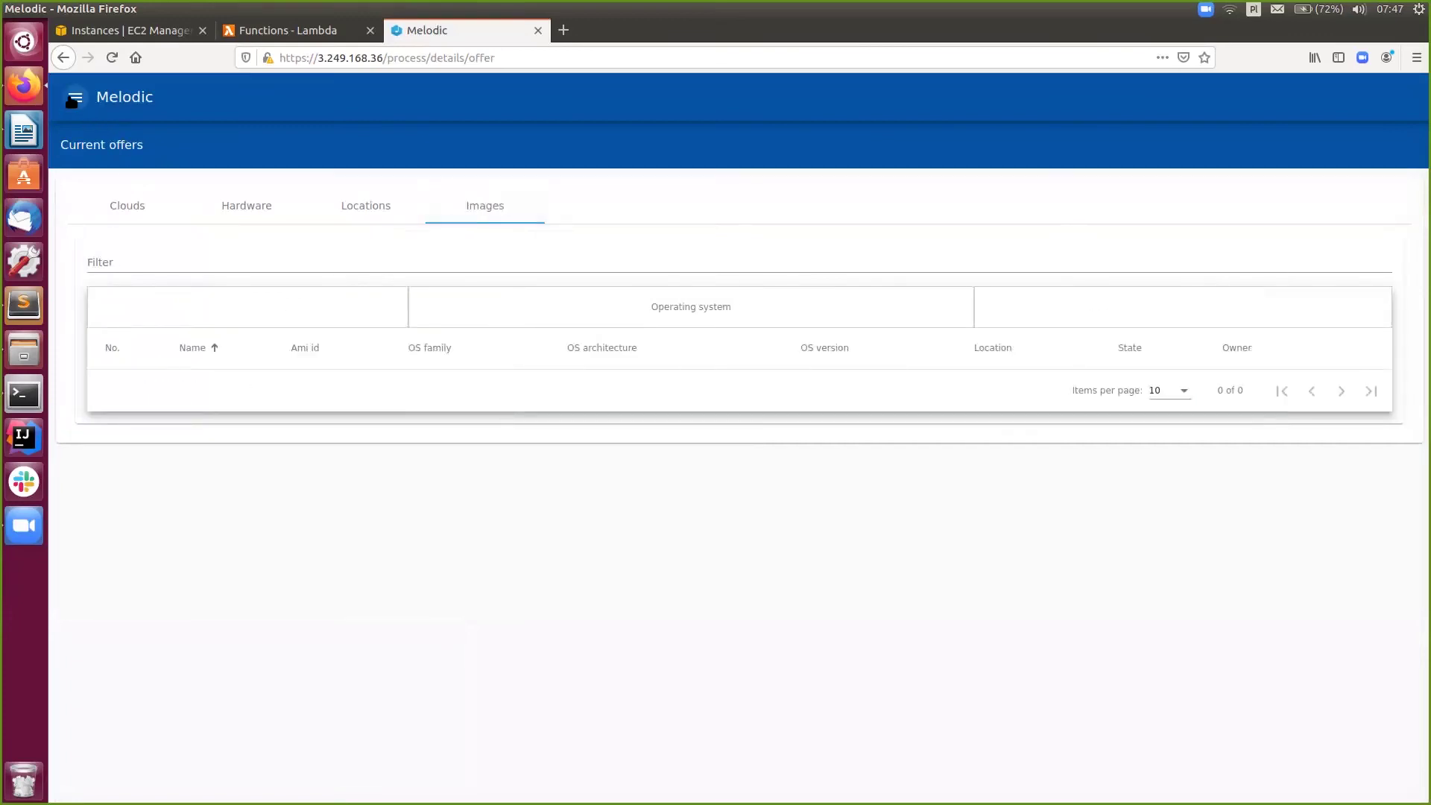
pyautogui.click(97, 233)
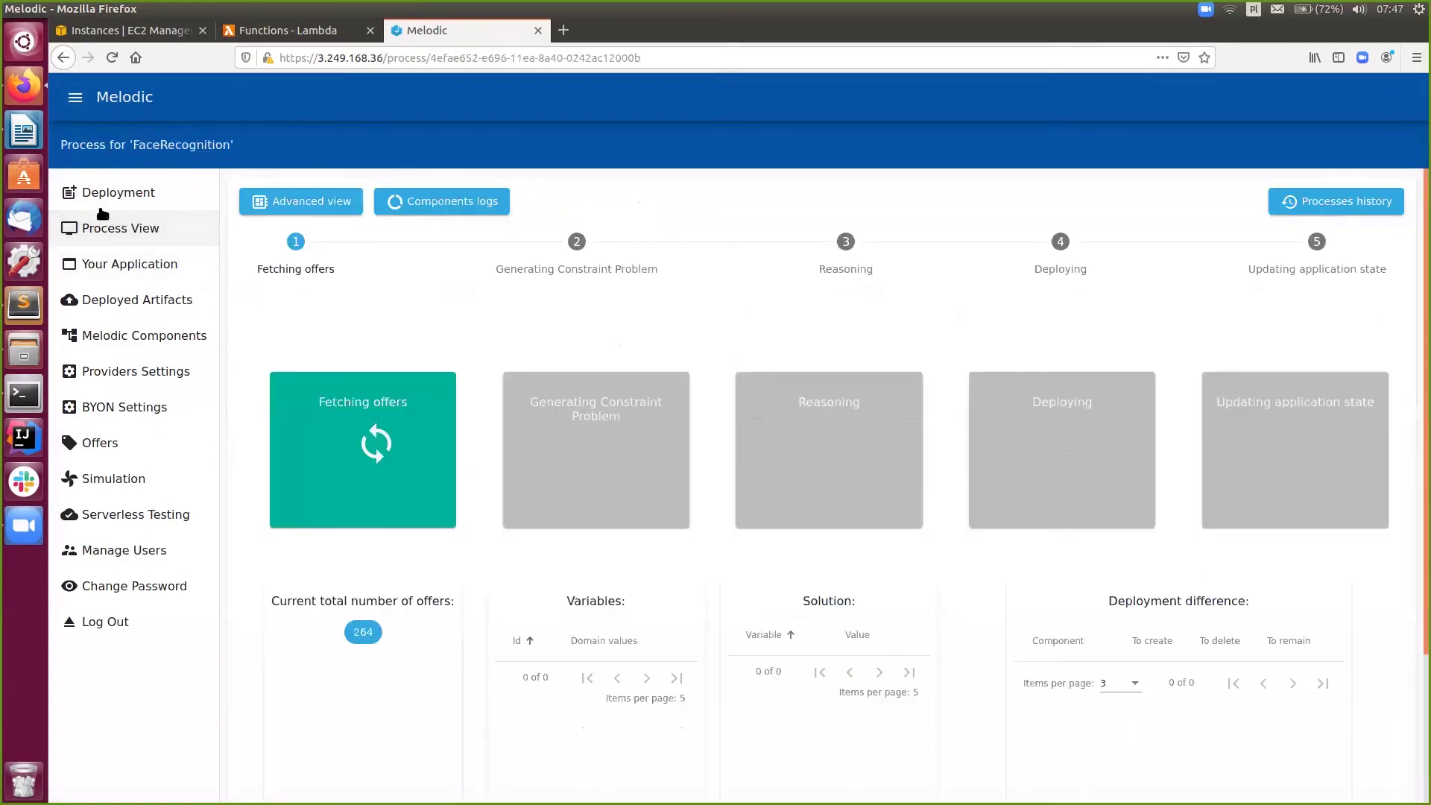
# Close the side menu and wait through 279 offers, constraint generation and reasoning until Deploying starts
pyautogui.click(76, 101)
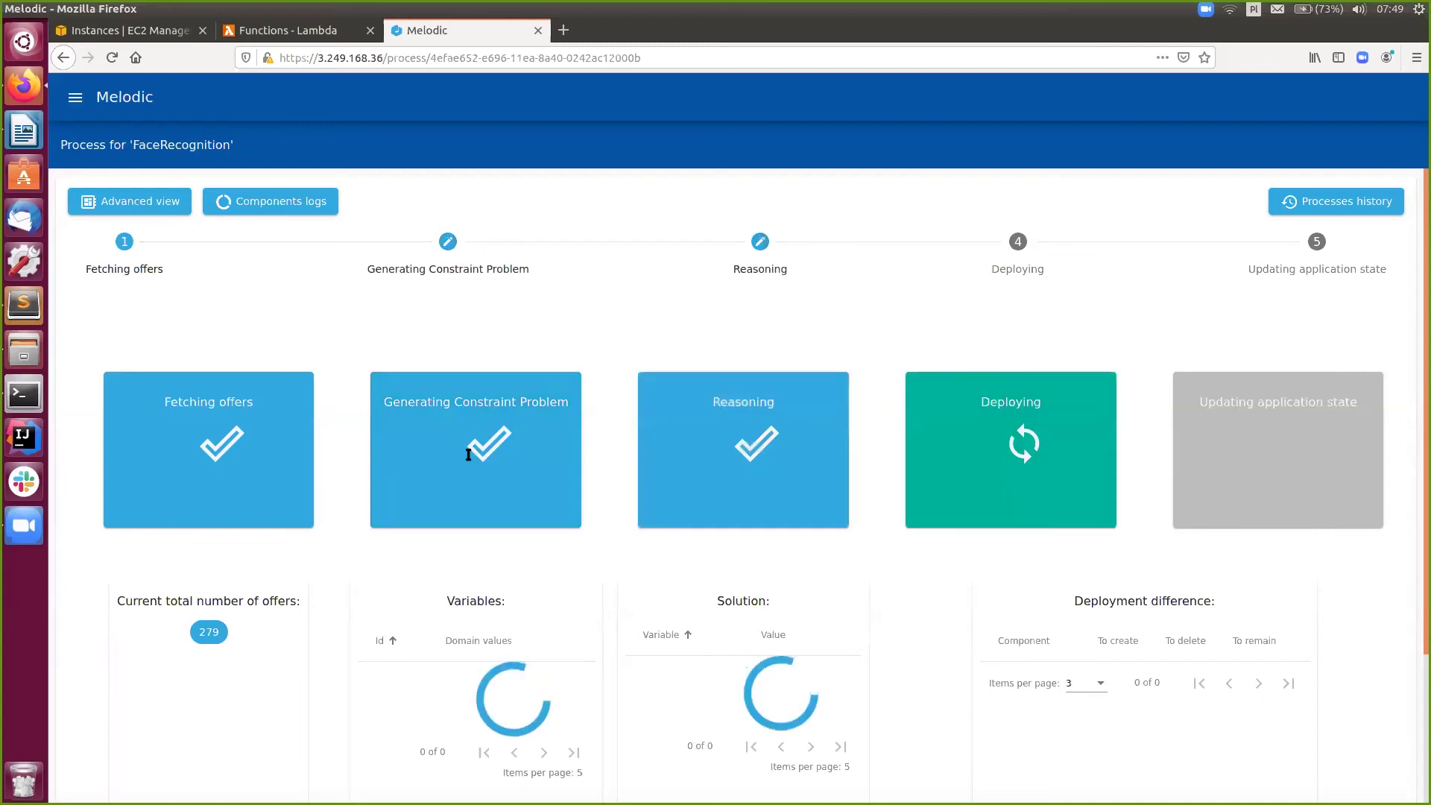
# Open the Generating Constraint Problem tile to see its six variables, utility formula and constants
pyautogui.click(467, 454)
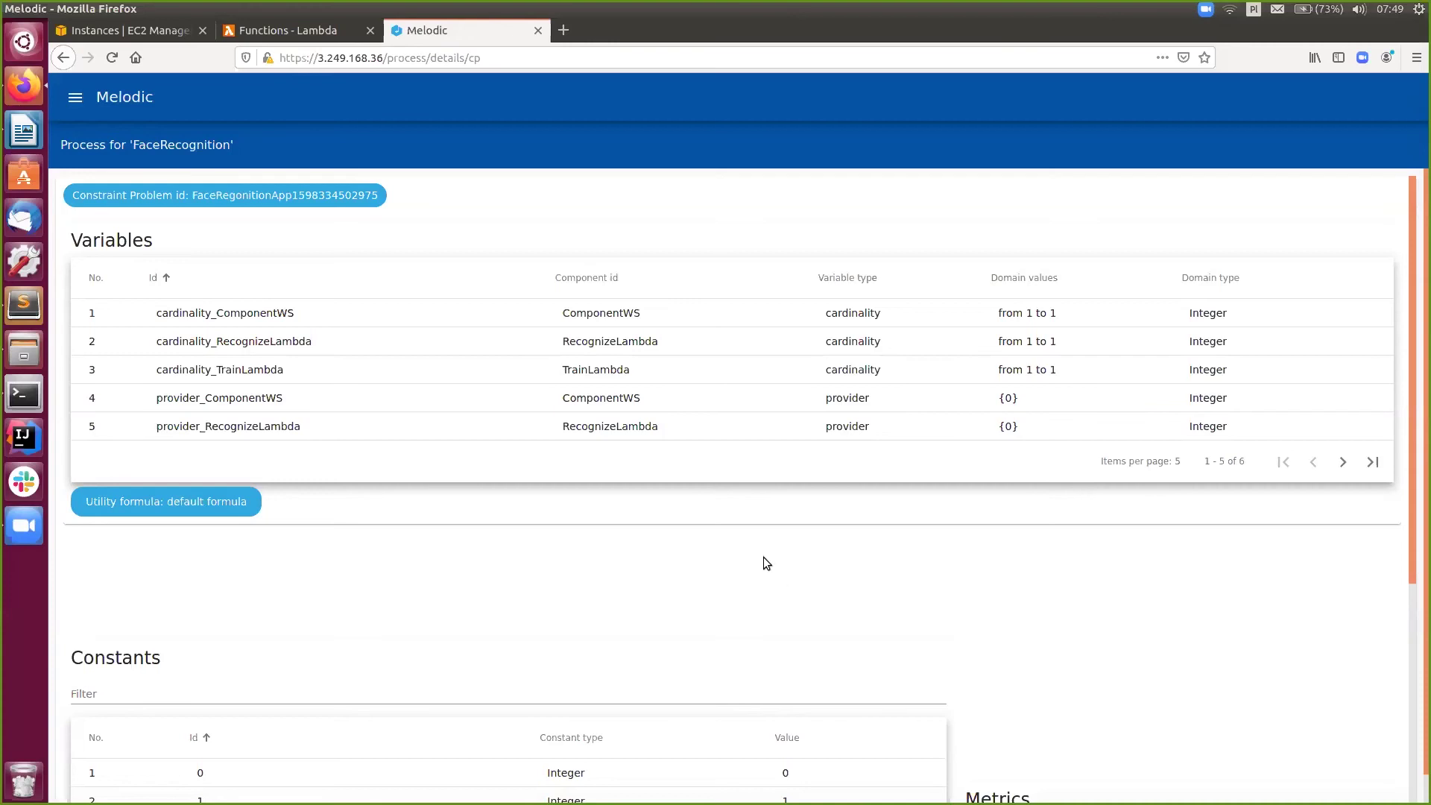
# Review the constraint problem's Constants table, then go back to the FaceRecognition Process View
pyautogui.scroll(-4, 764, 557)
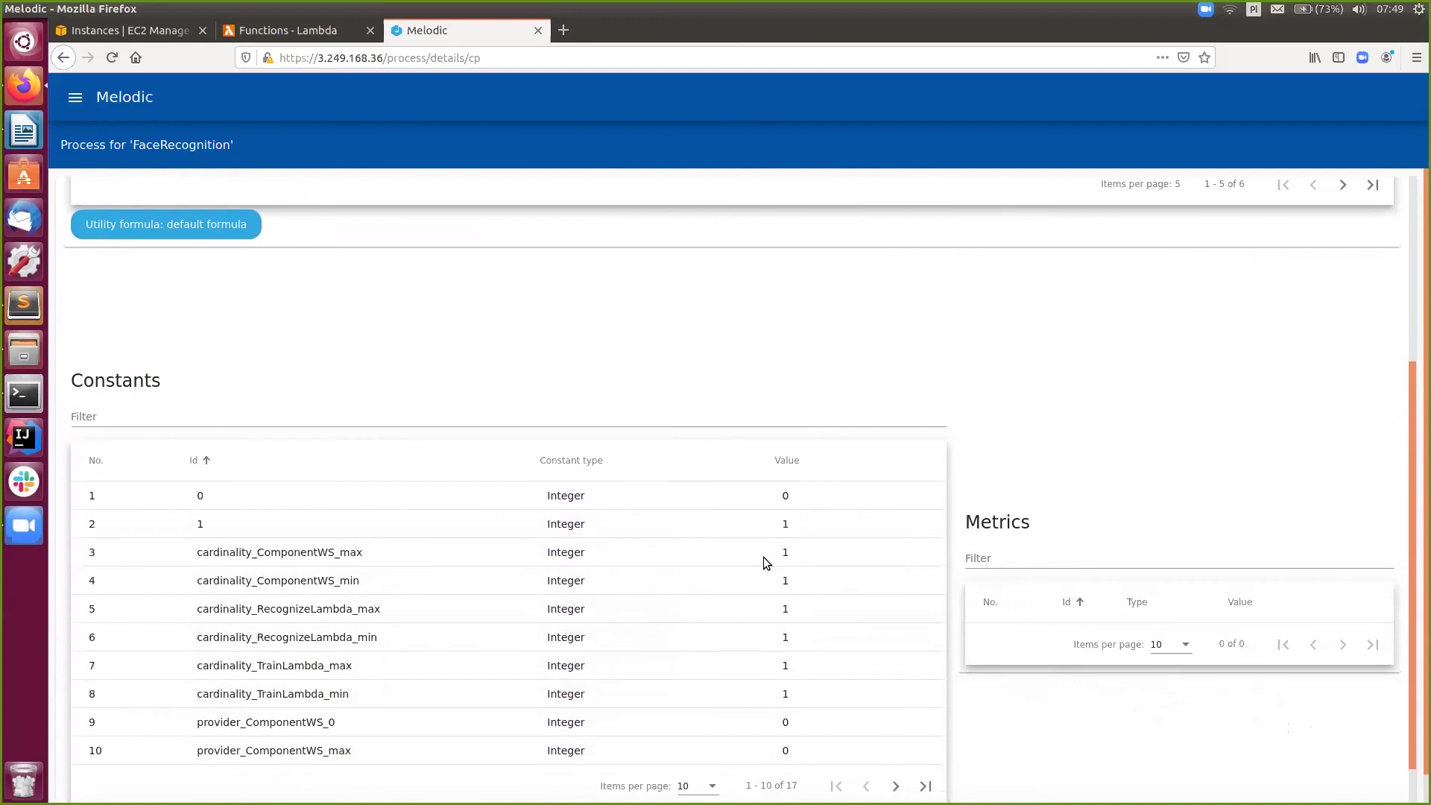
pyautogui.scroll(-1, 763, 557)
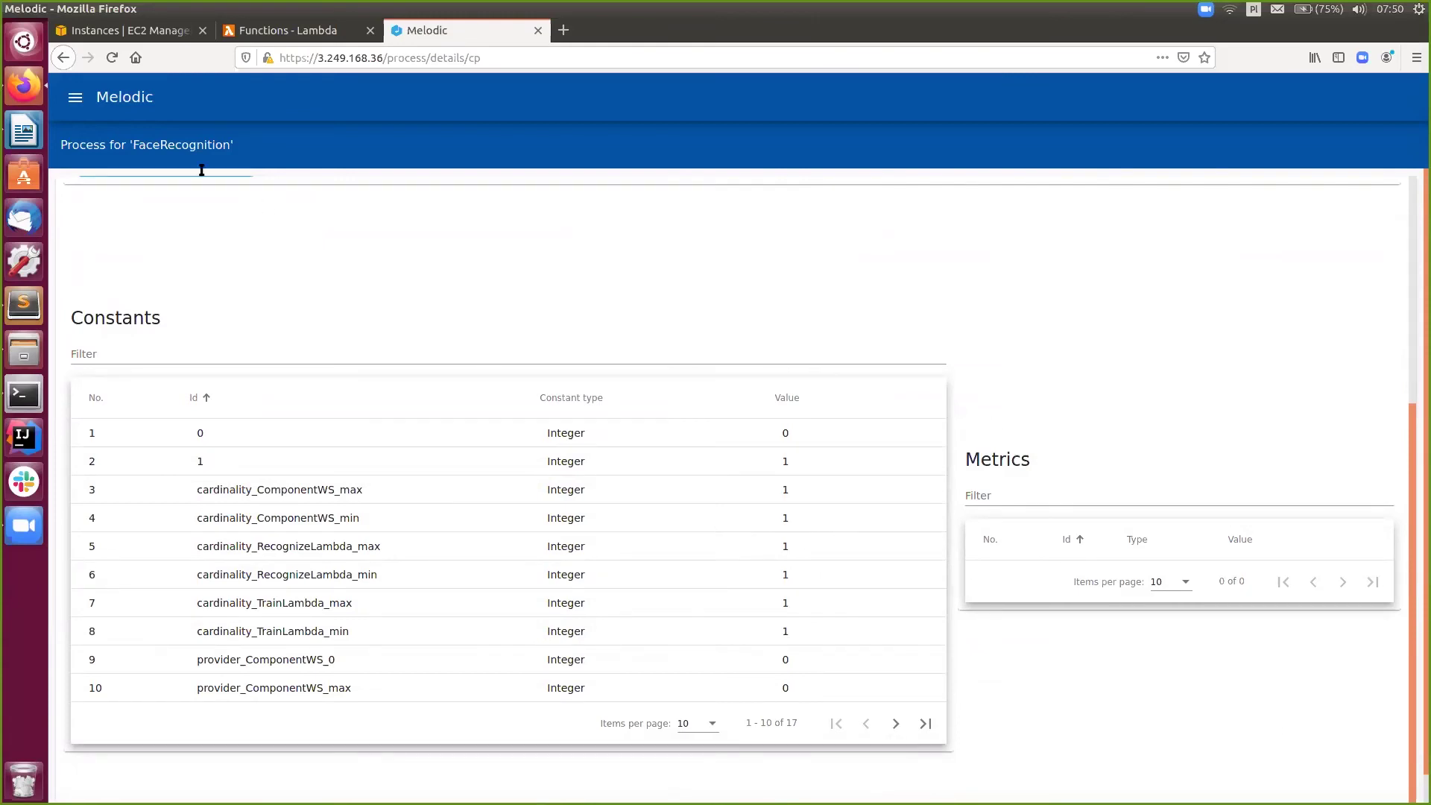
pyautogui.click(76, 98)
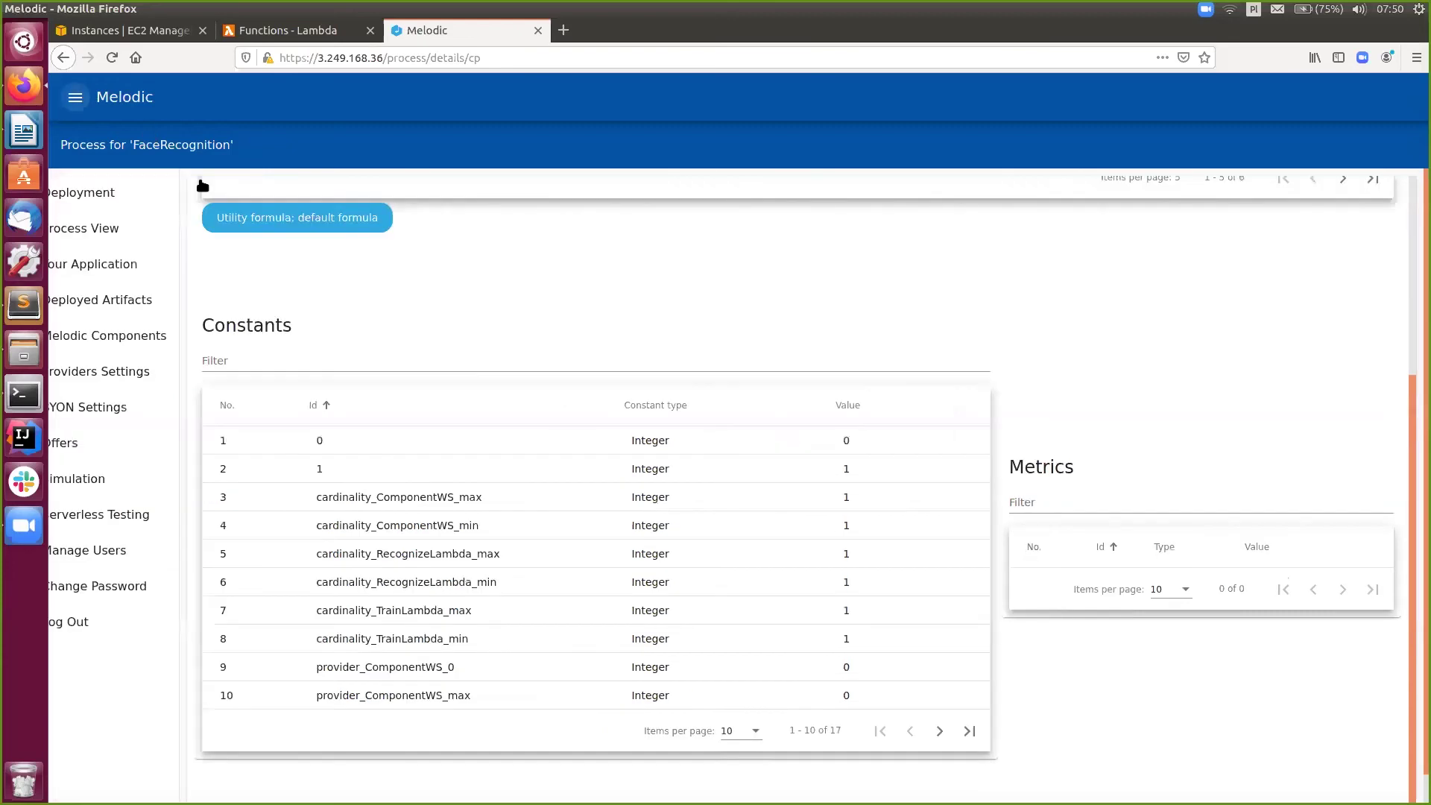
pyautogui.click(153, 229)
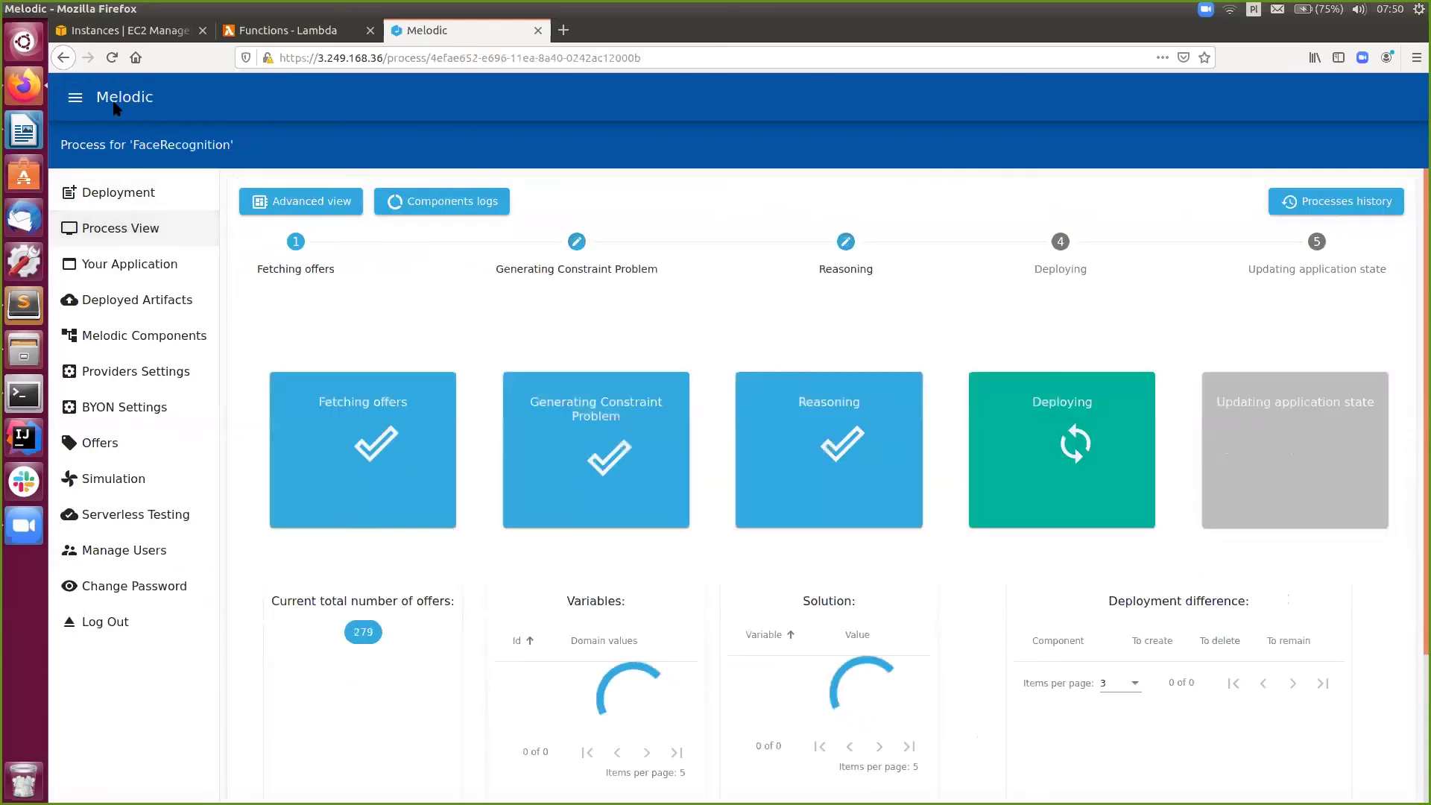
# Close the side menu and wait until Deploying and Updating application state show complete
pyautogui.click(76, 97)
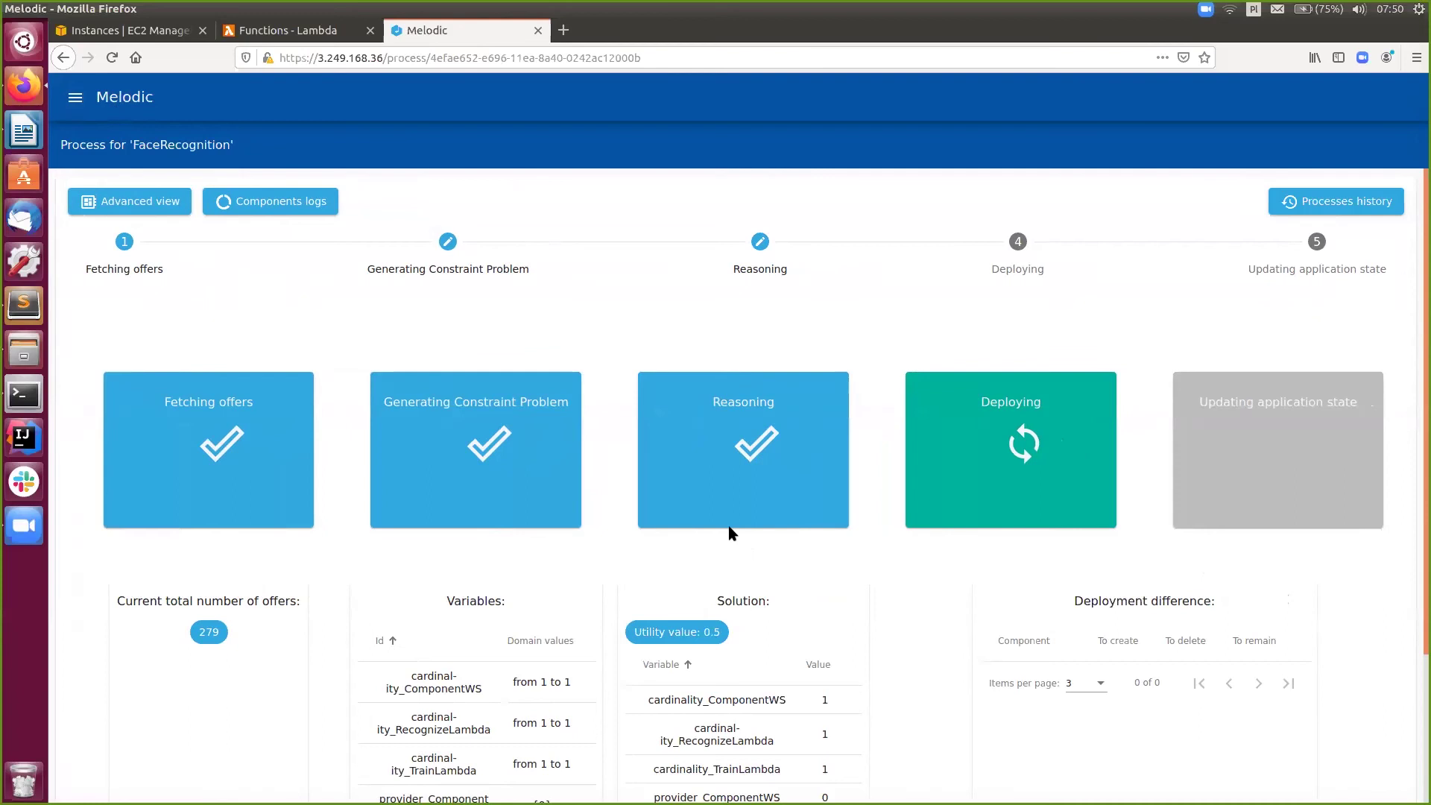
pyautogui.scroll(-2, 719, 583)
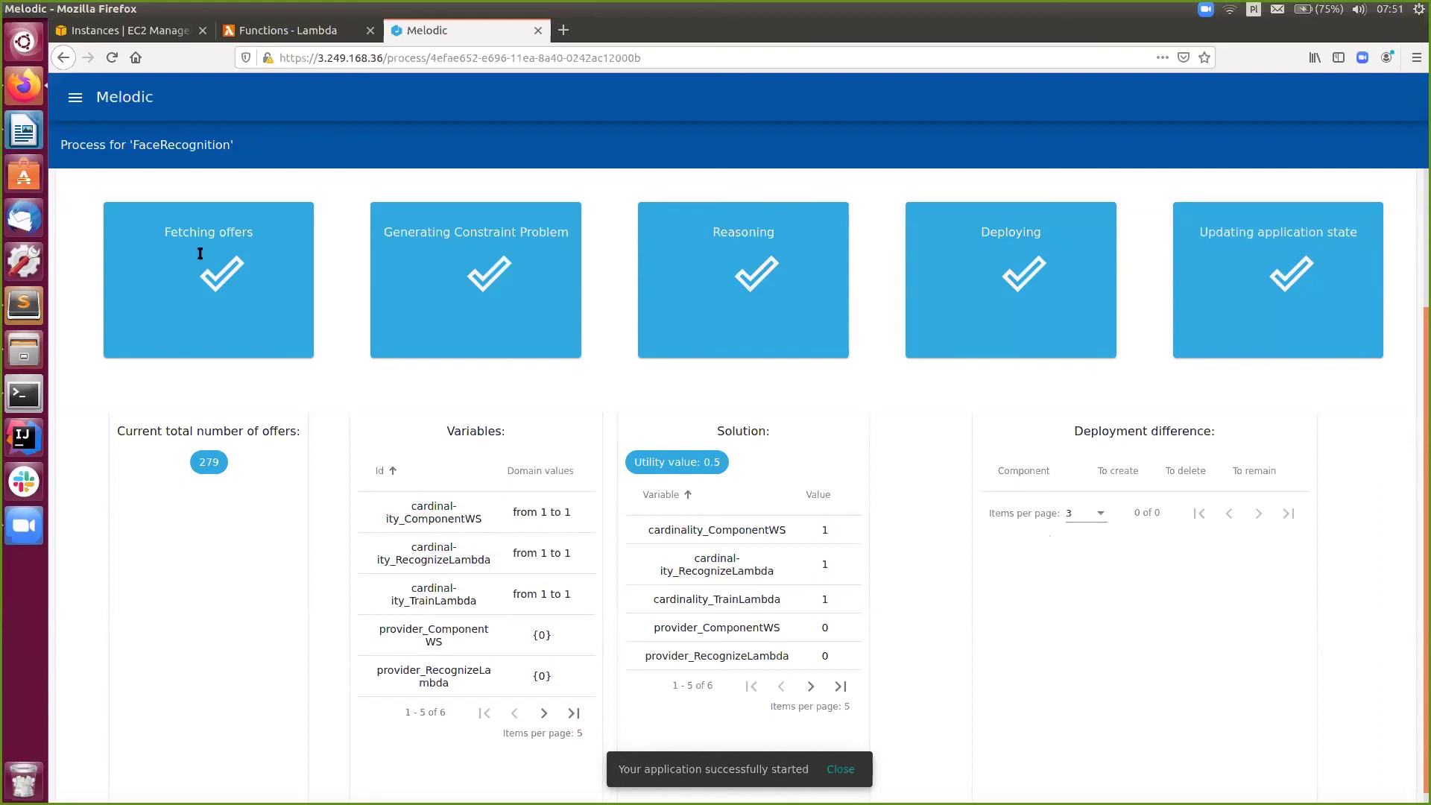
# Check Your Application's running VM and two running functions, then refresh the EC2 instances list
pyautogui.click(75, 98)
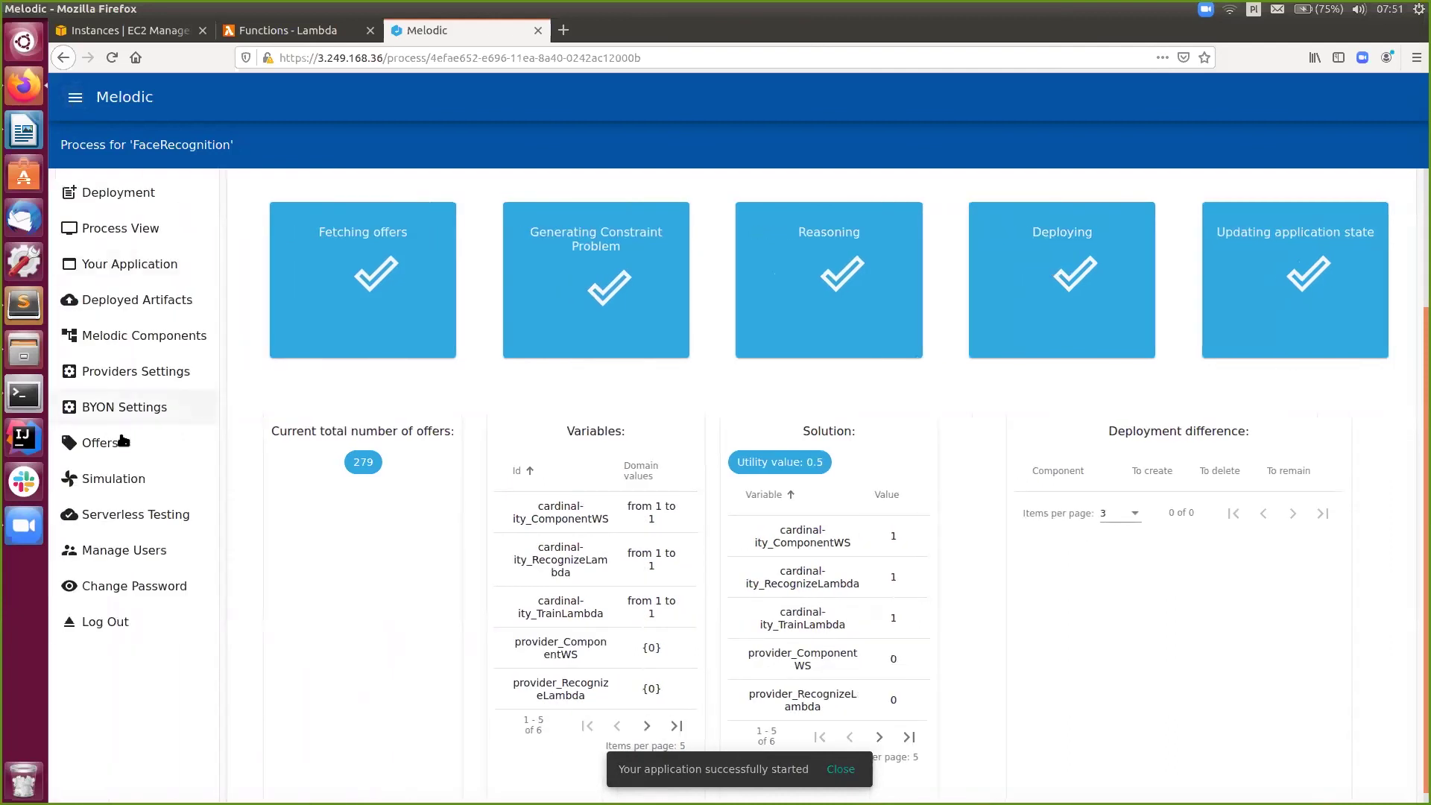
pyautogui.click(108, 269)
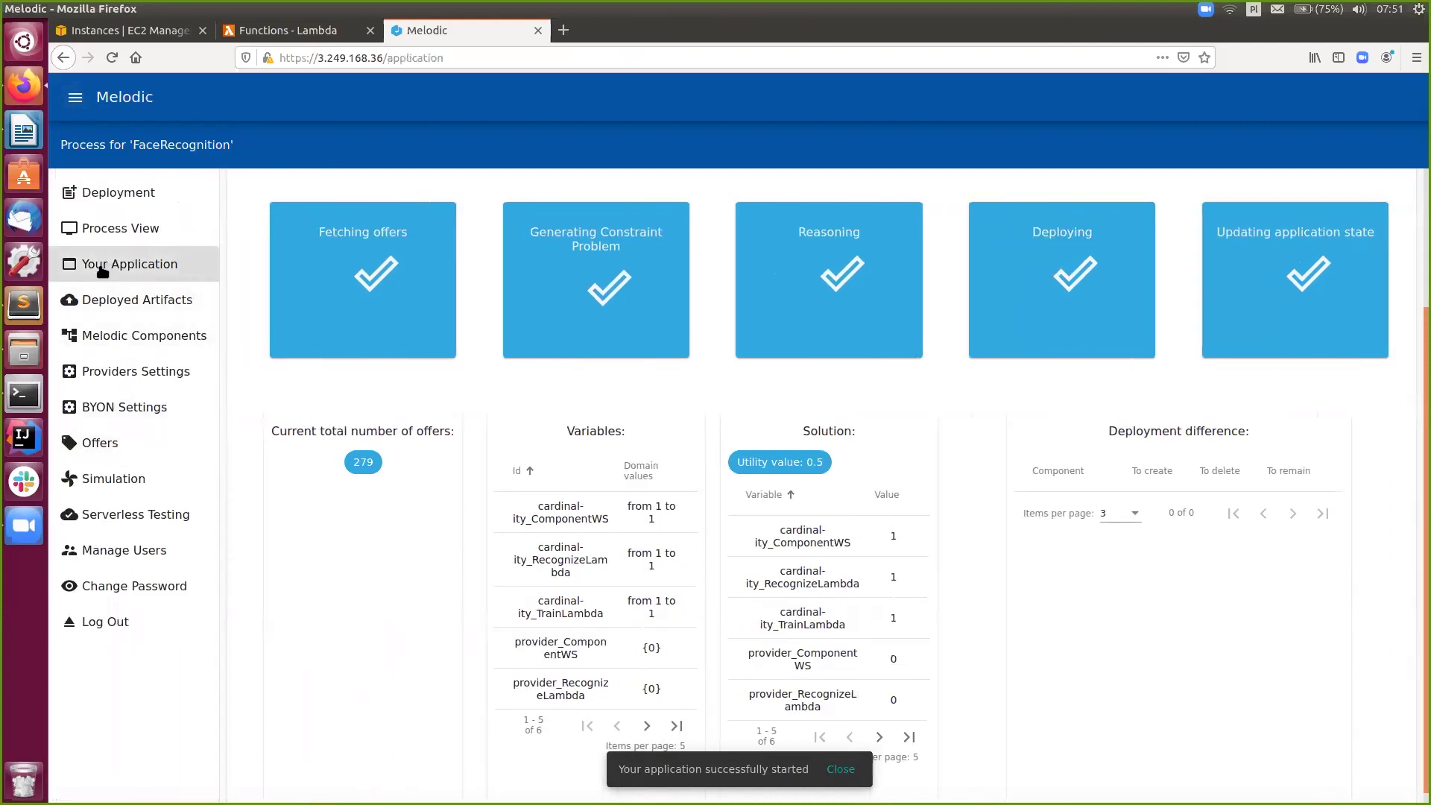
pyautogui.click(77, 102)
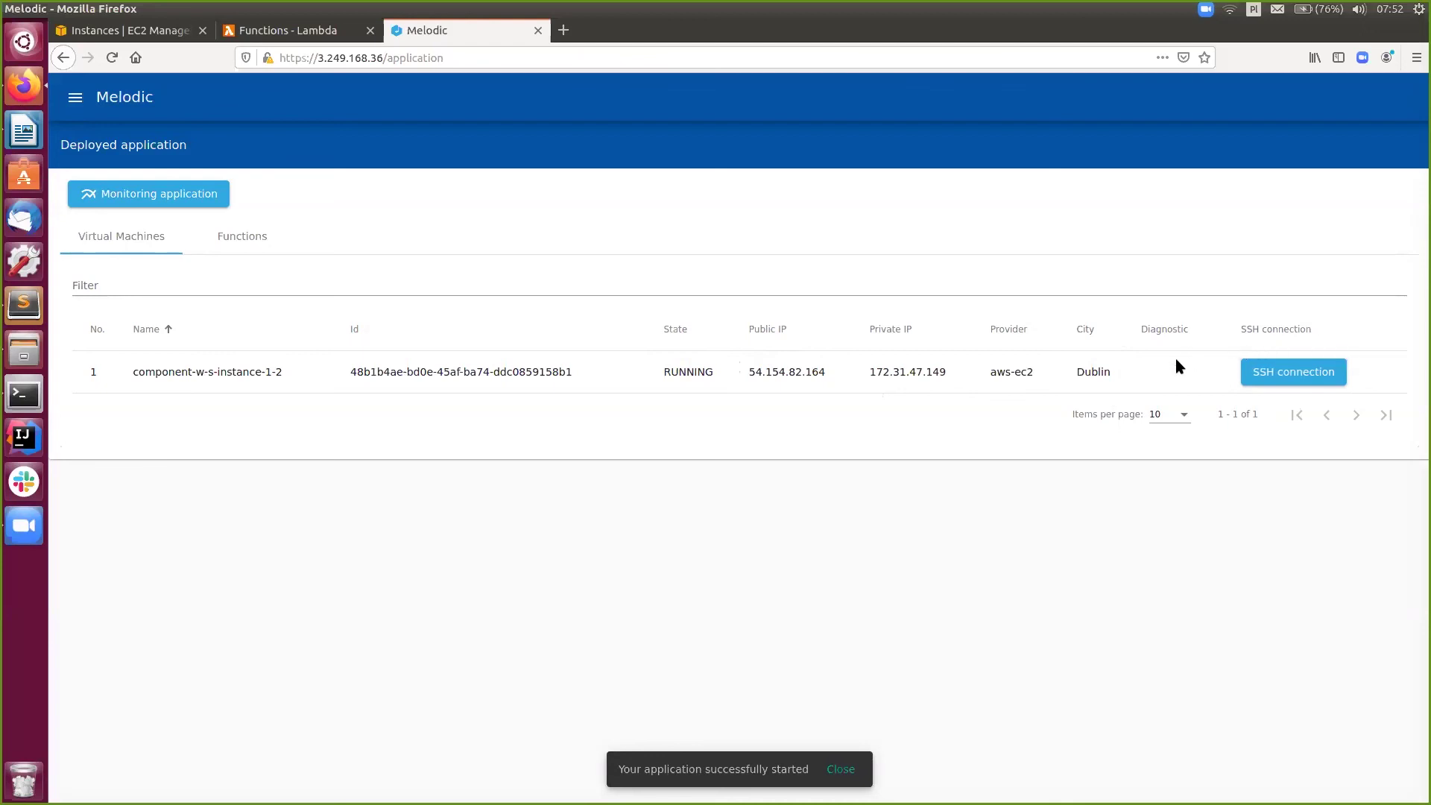
pyautogui.click(222, 237)
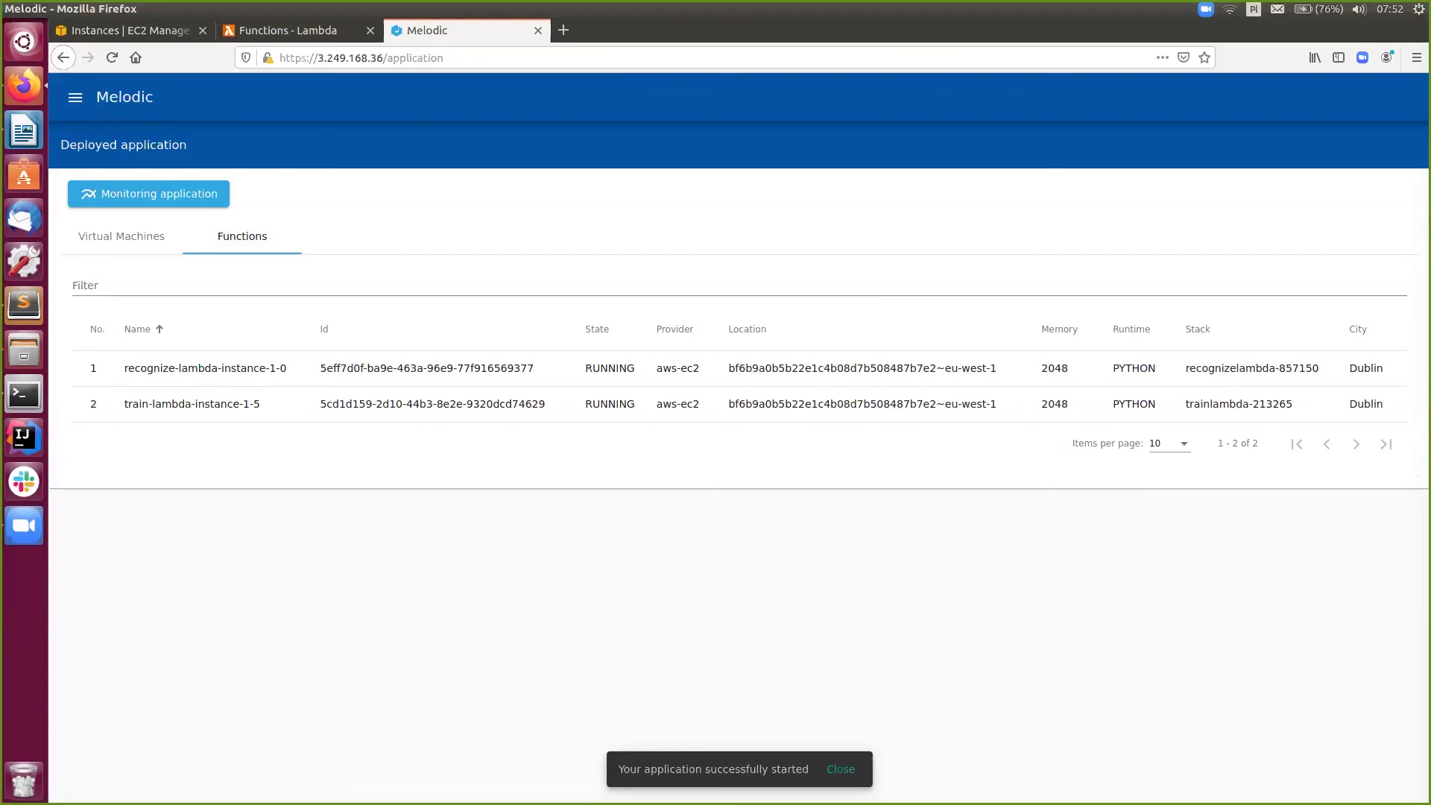
pyautogui.click(165, 30)
pyautogui.click(112, 57)
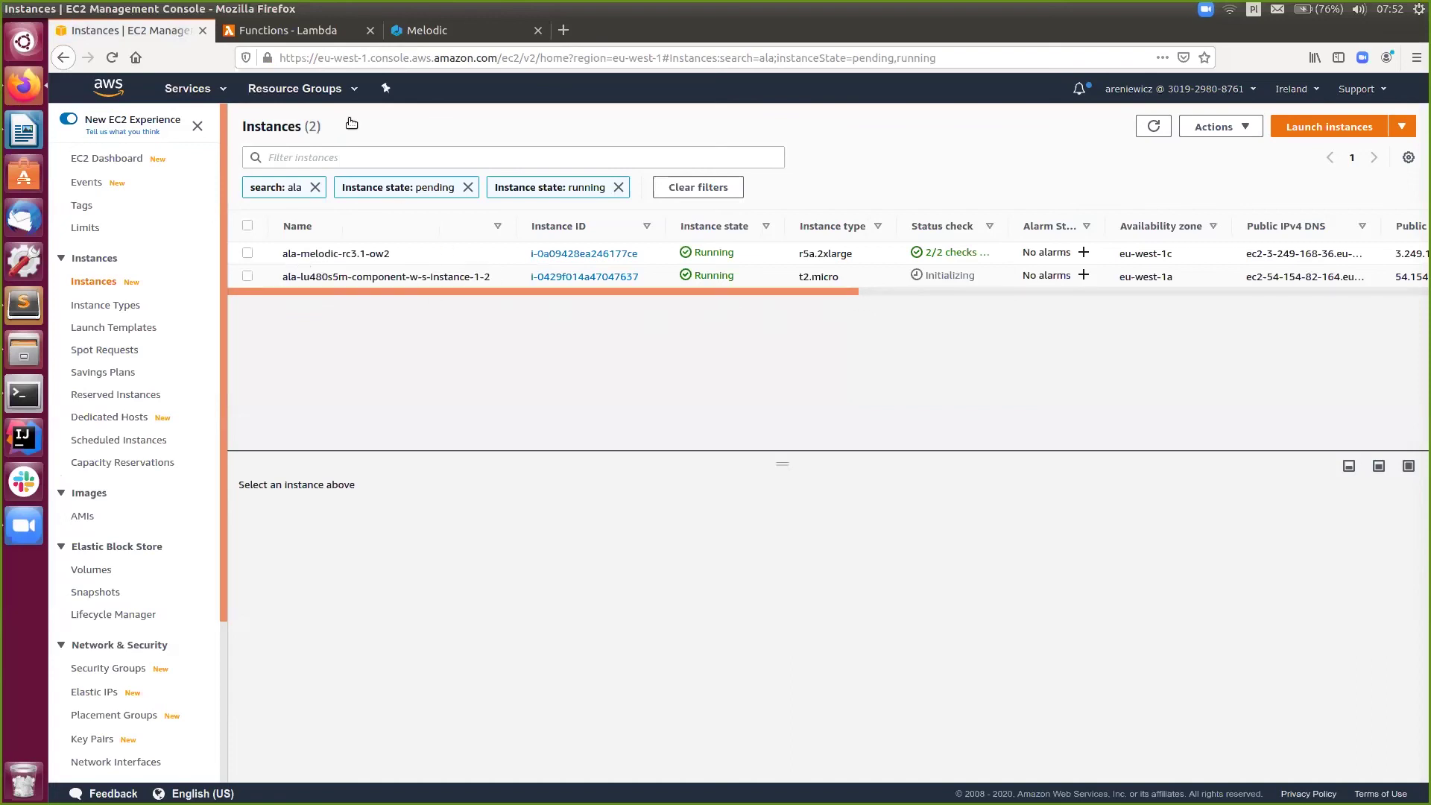
# Refresh the Lambda list to confirm recognizelambda-857150-recognize and trainlambda-213265-train, then return to Melodic
pyautogui.click(298, 33)
pyautogui.click(112, 59)
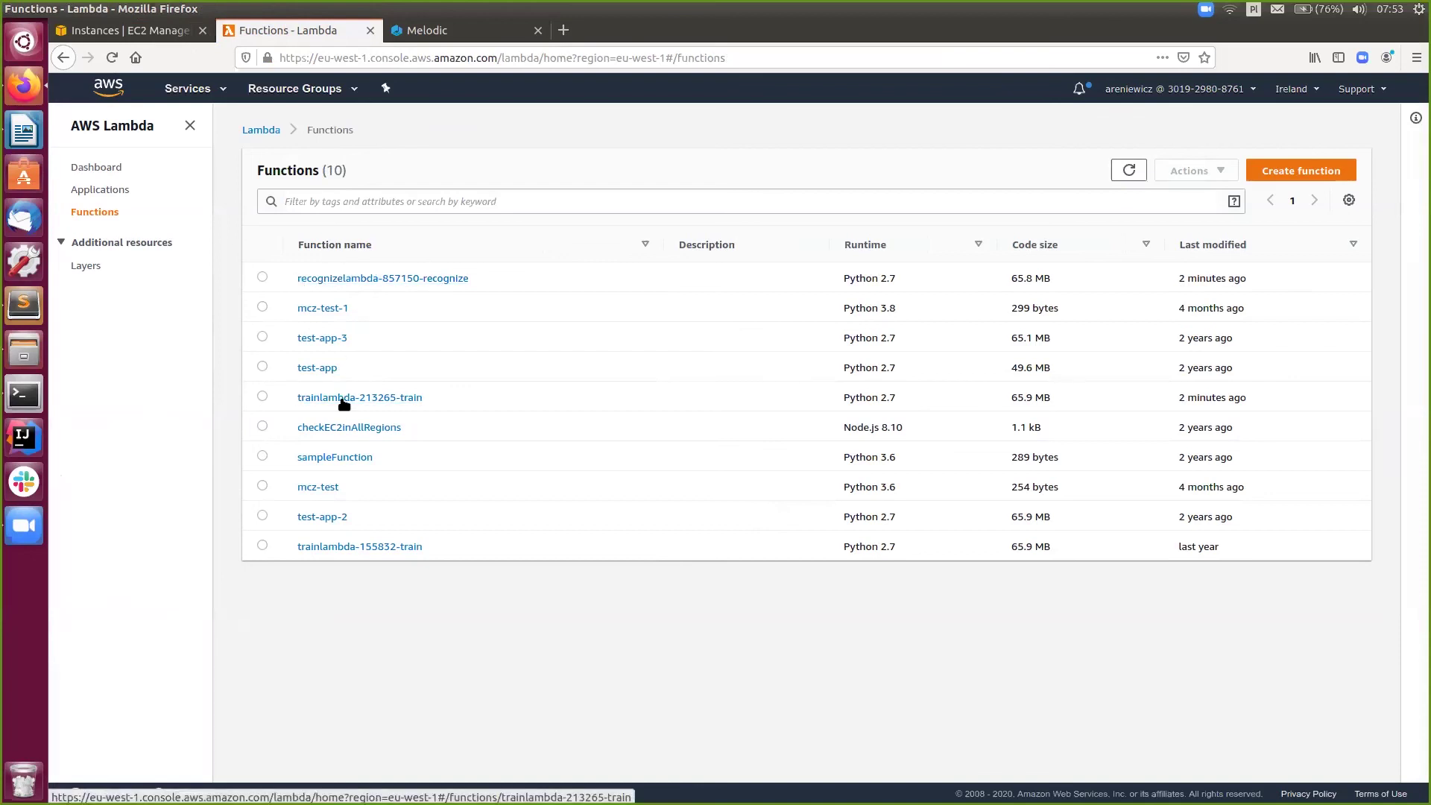
pyautogui.click(429, 30)
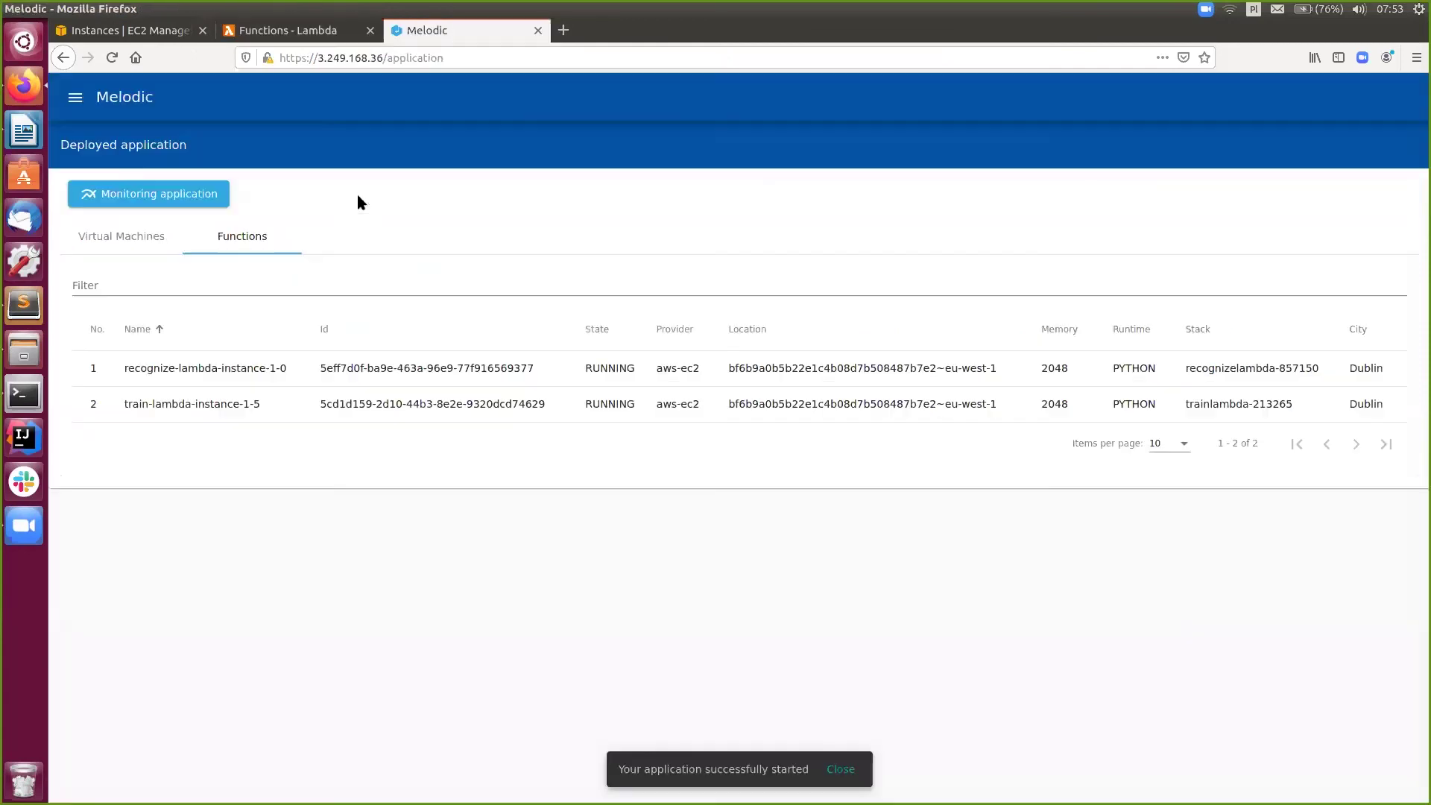